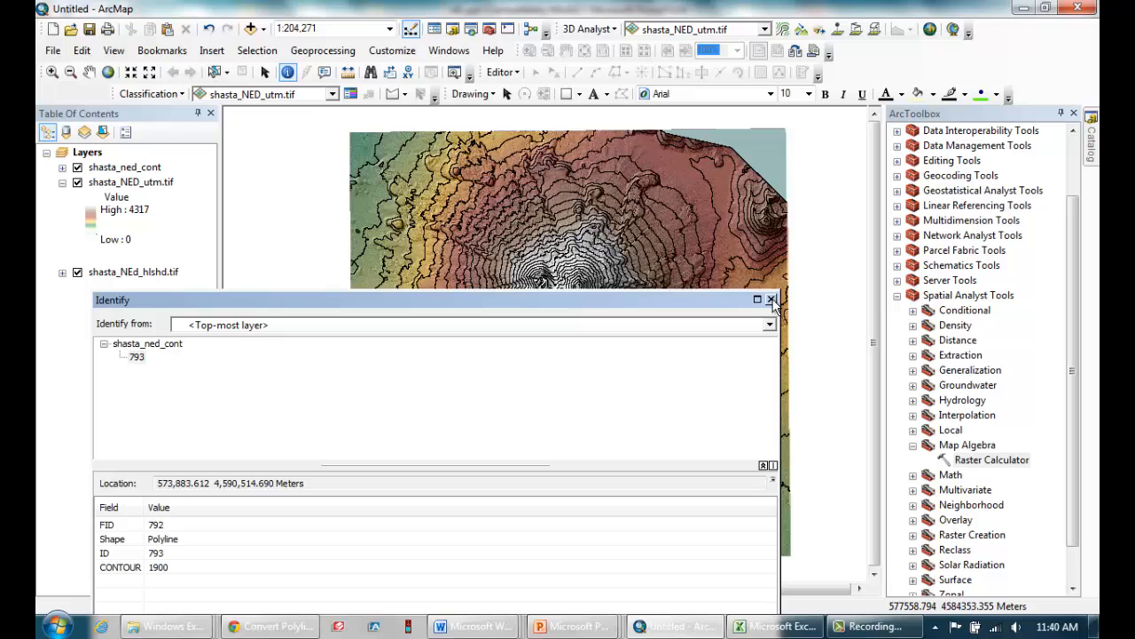
- Close the Identify results and switch the shasta_NED_utm.tif symbology to Classified with 2 classes
click(771, 300)
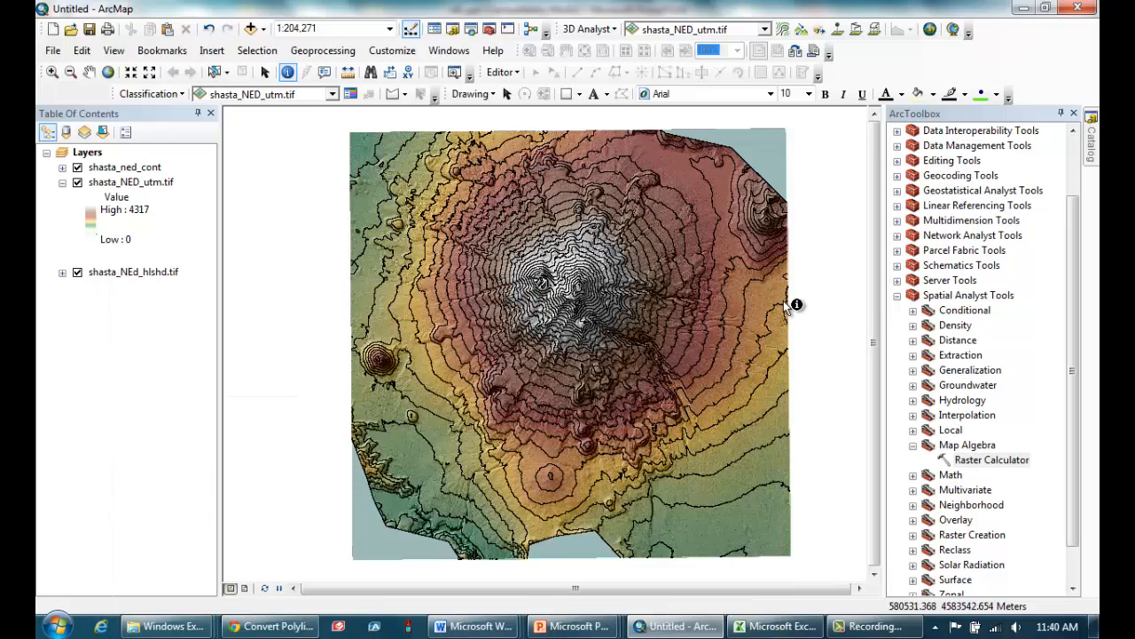
right_click(146, 186)
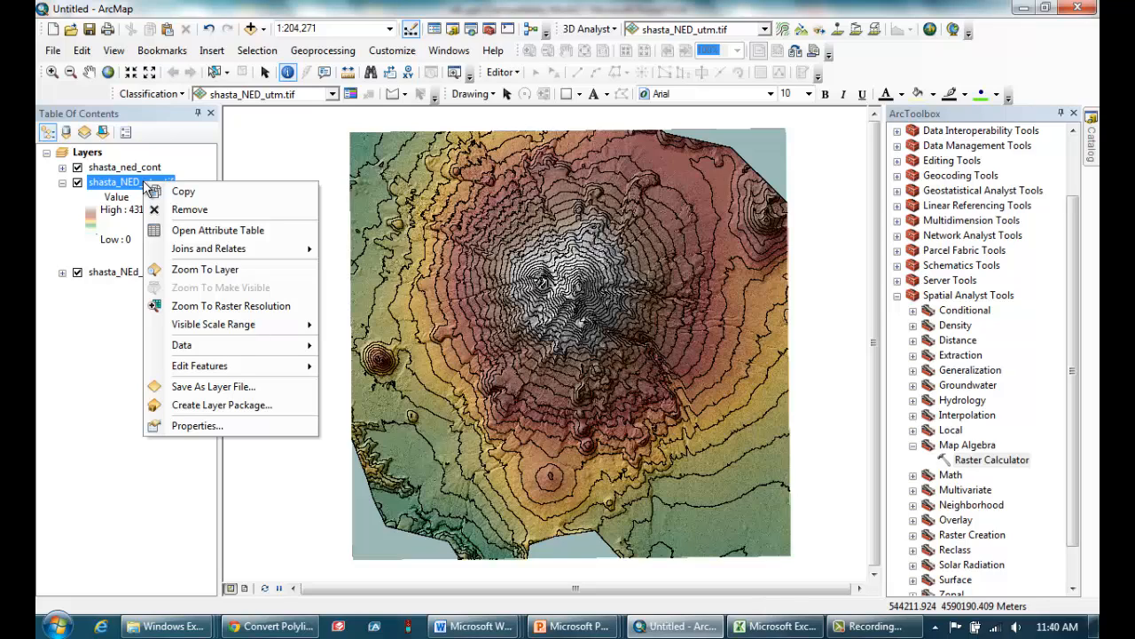
click(199, 425)
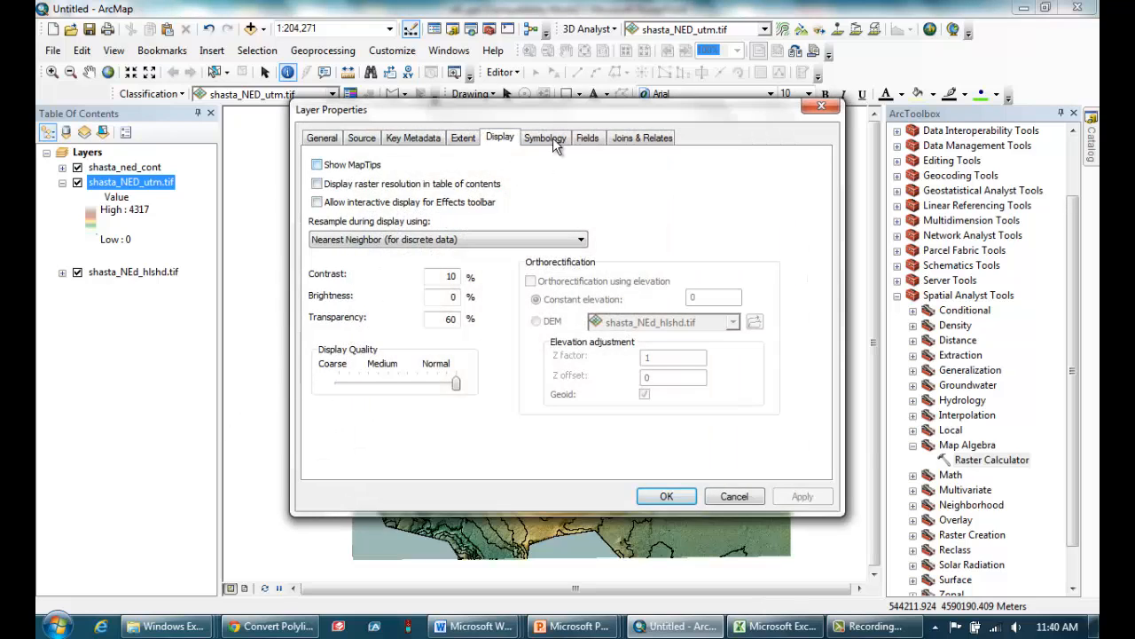
click(547, 138)
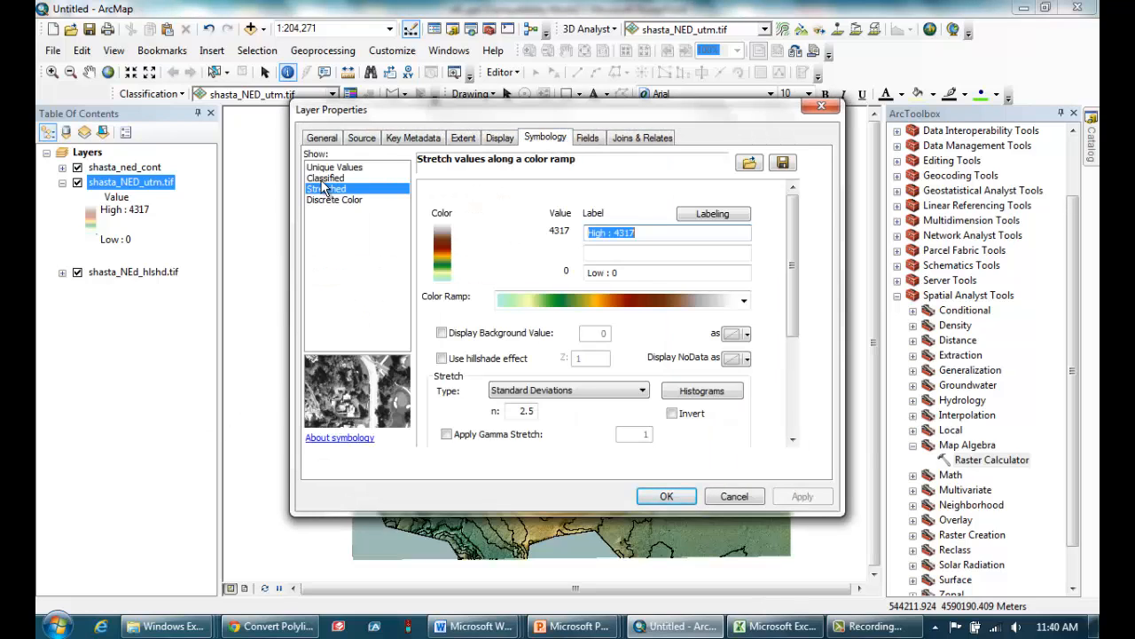
click(324, 179)
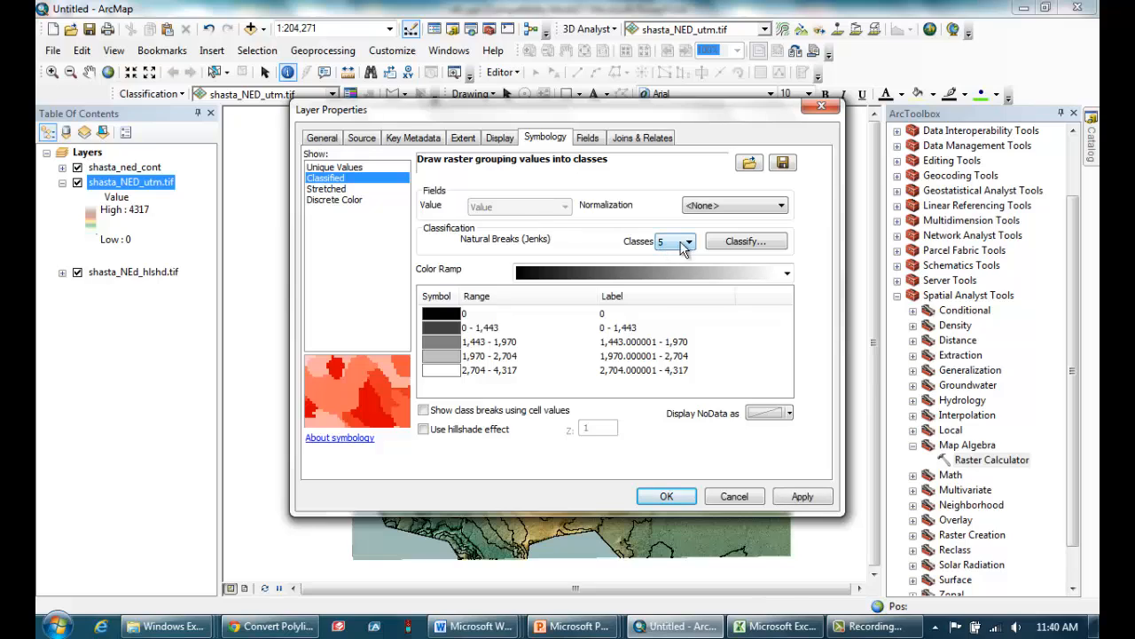
click(688, 241)
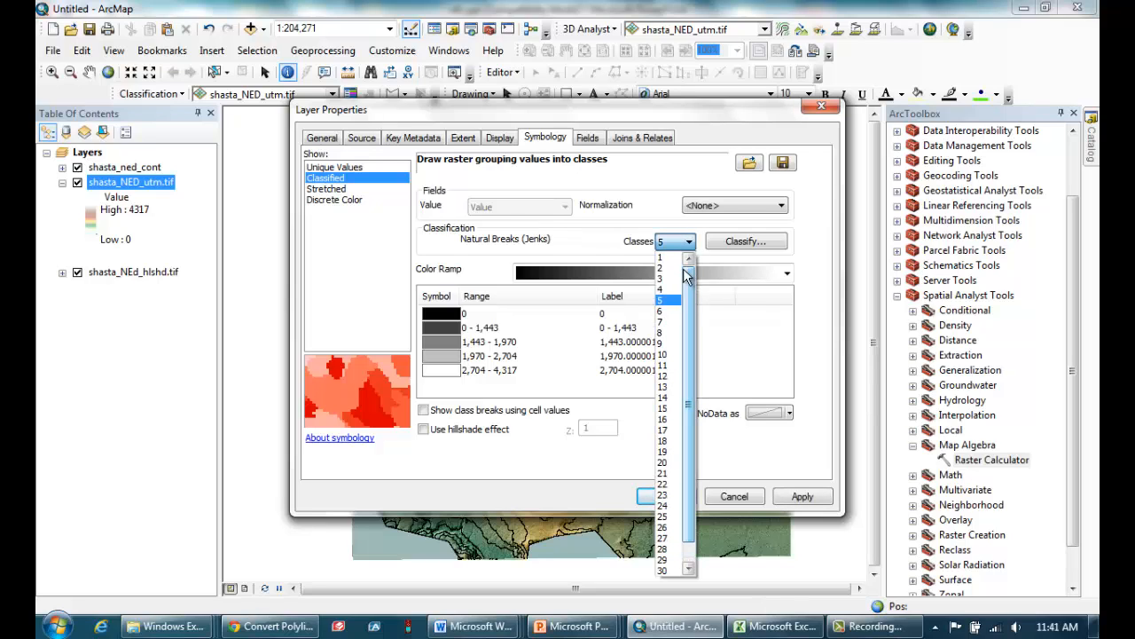
click(664, 268)
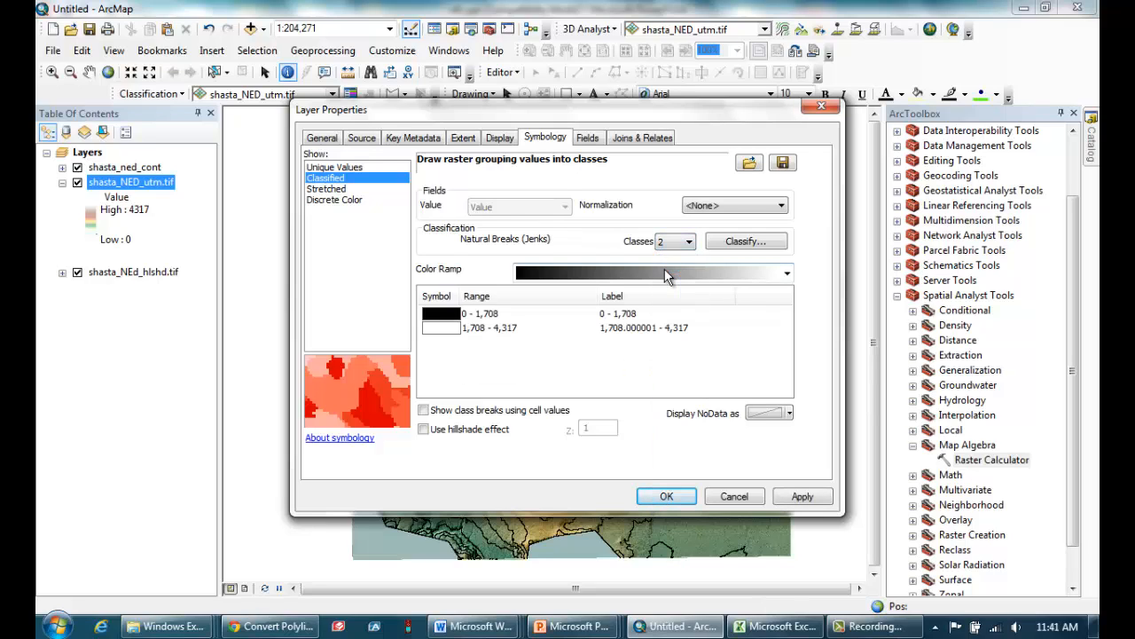
- Set the first class break value of the elevation raster's classification to 1900
click(750, 244)
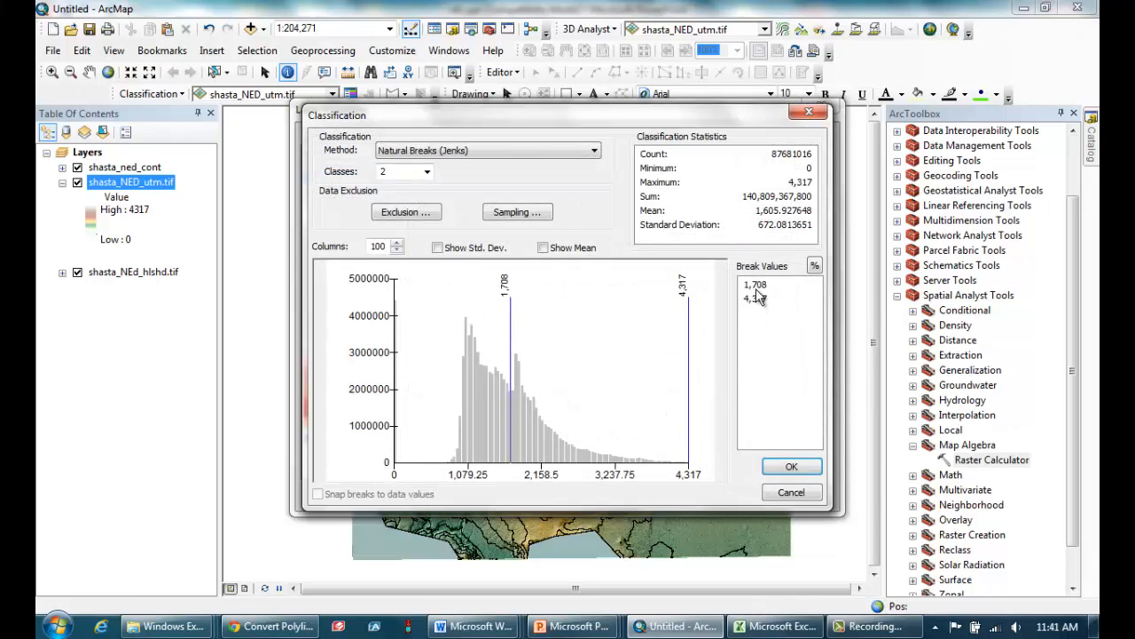
click(759, 285)
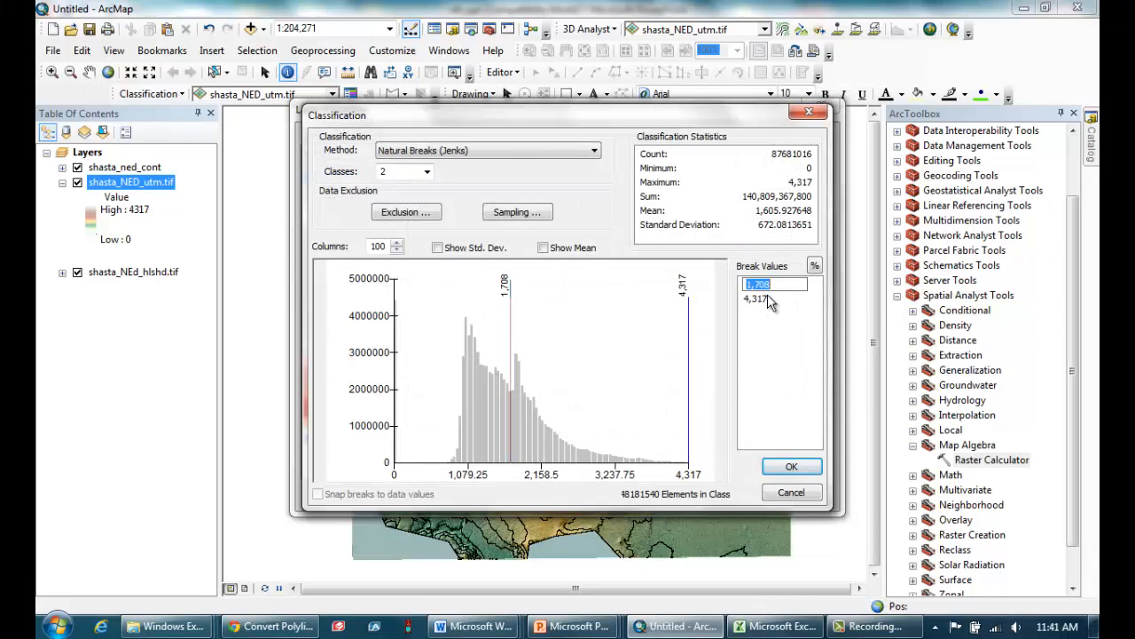
text(1900)
click(791, 470)
click(791, 470)
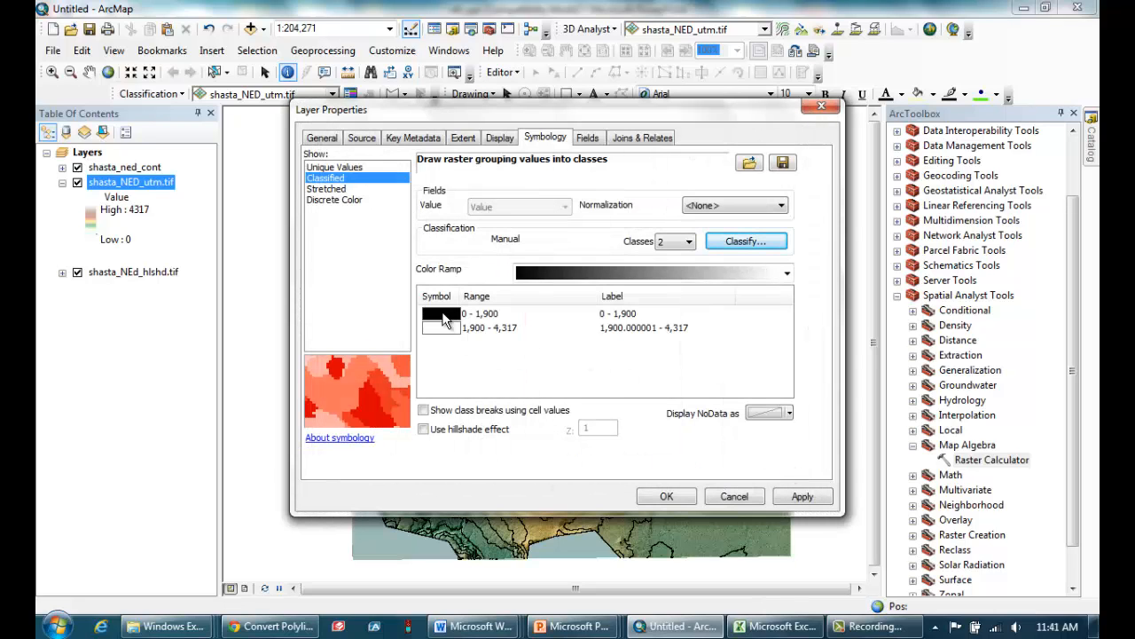
- Color the 0 - 1,900 class white and the 1,900 - 4,317 class black, and apply the symbology
click(443, 315)
click(470, 324)
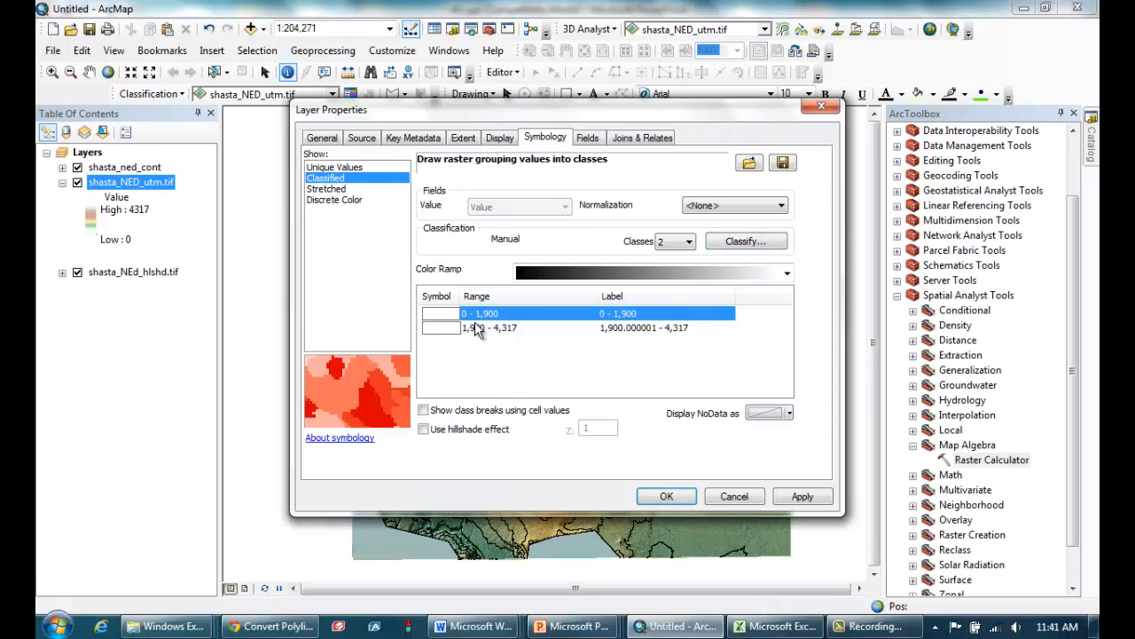
click(441, 330)
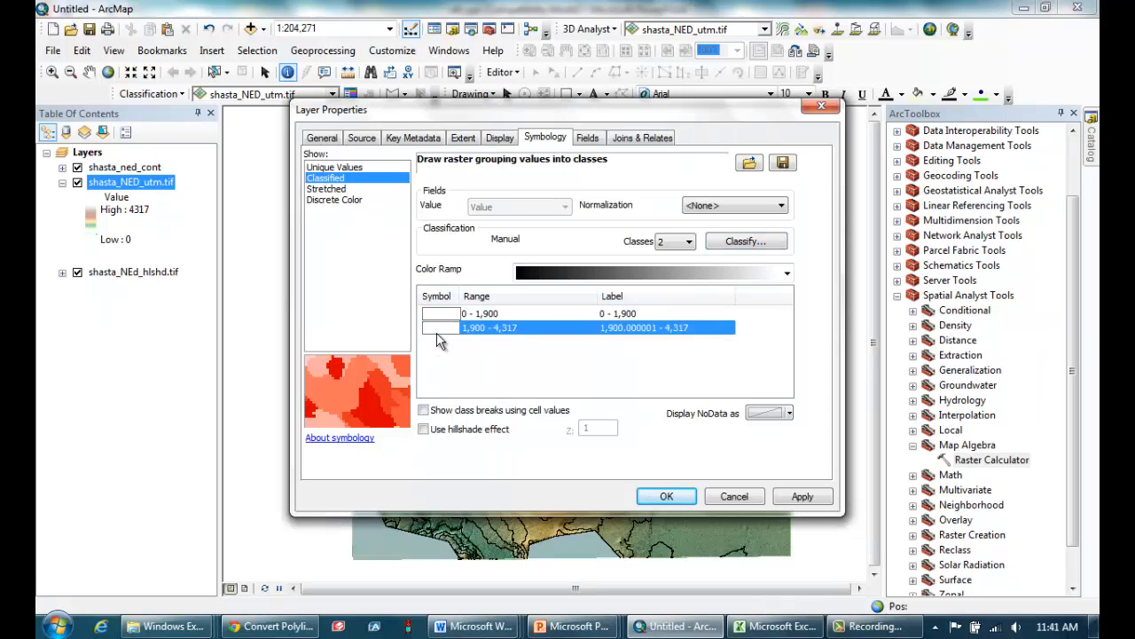
click(445, 501)
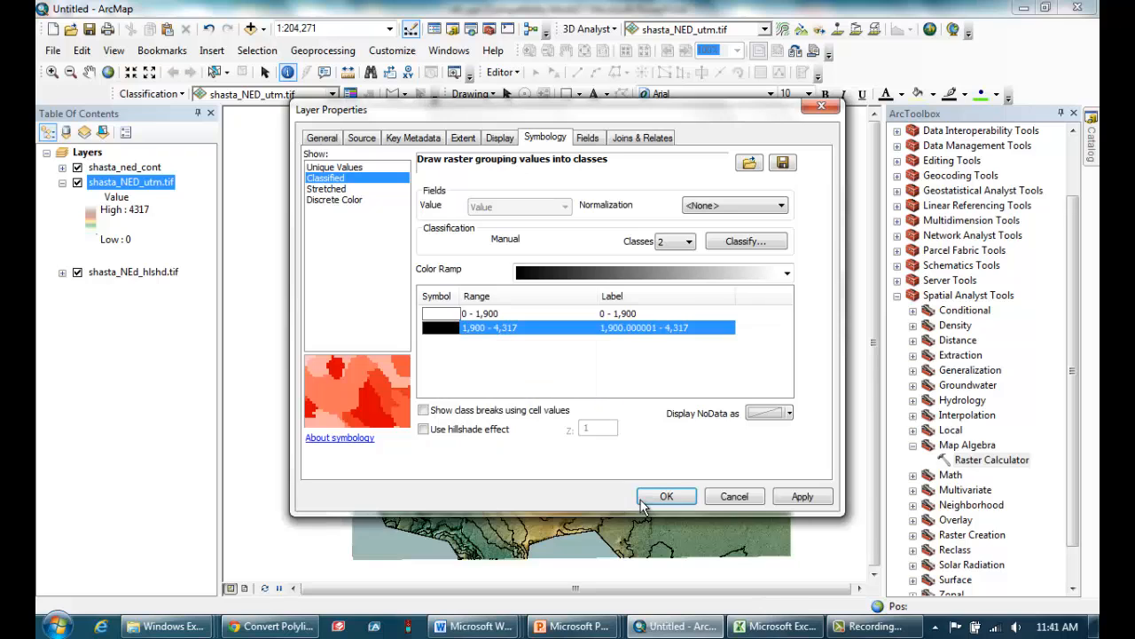
click(667, 498)
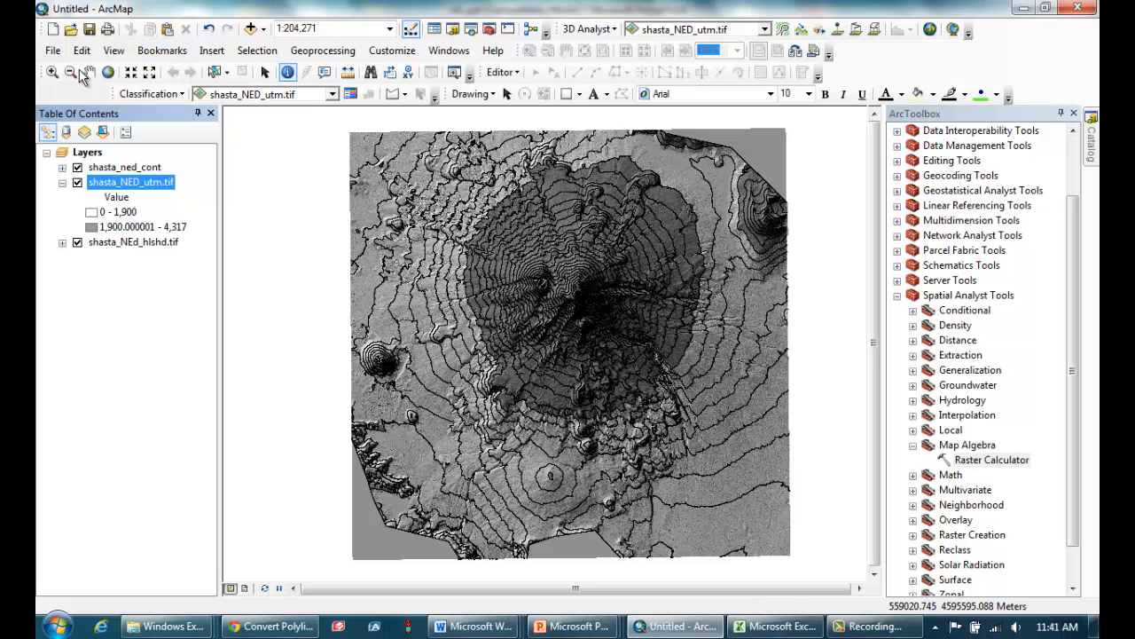
- Select the 1900 contour record with FID 792 in the shasta_ned_cont attribute table and move the table off the map
click(53, 72)
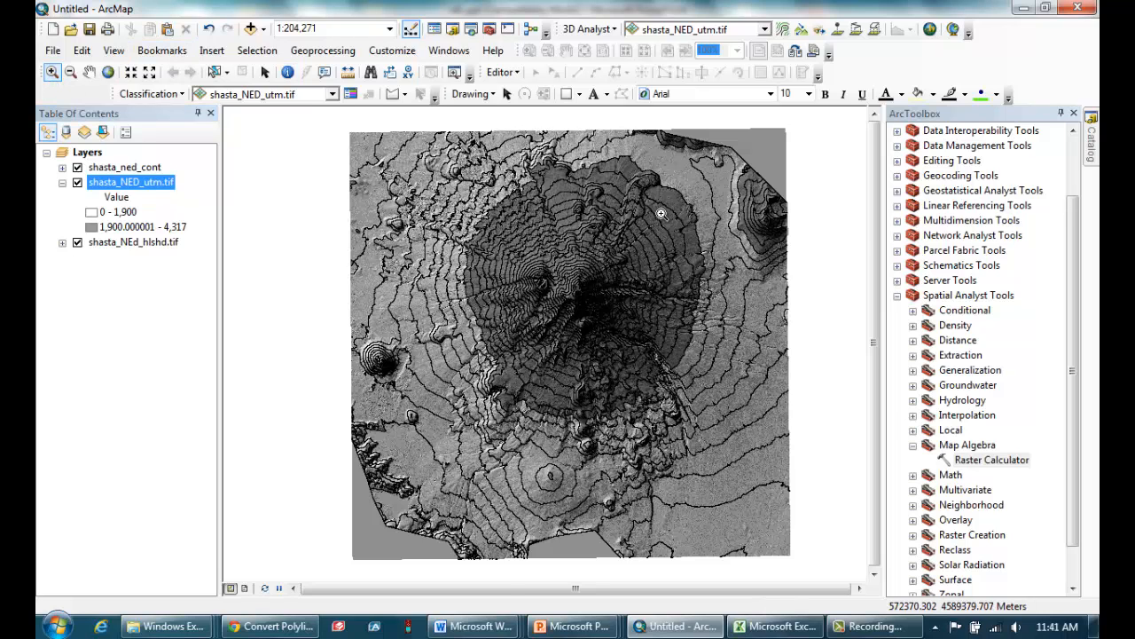
drag(660, 213, 536, 173)
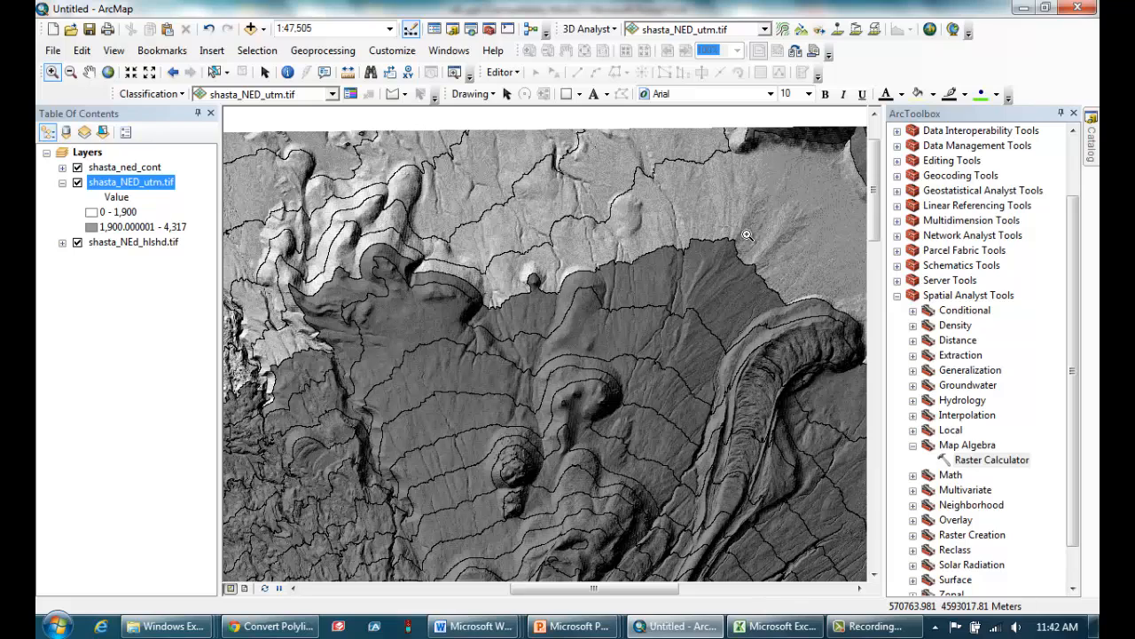
click(257, 50)
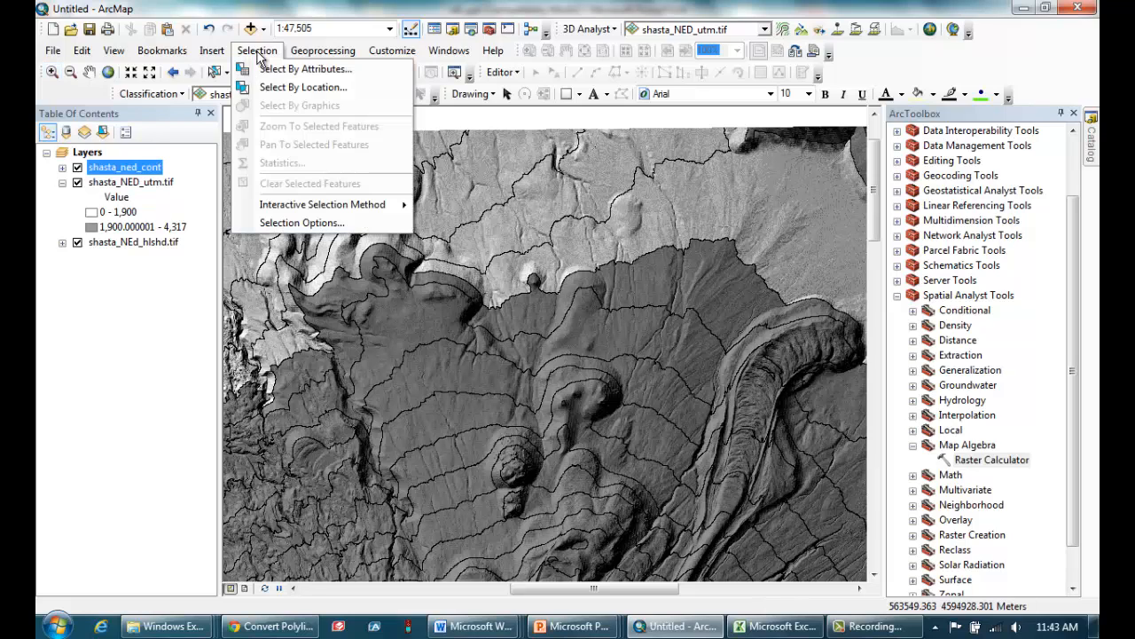
click(257, 51)
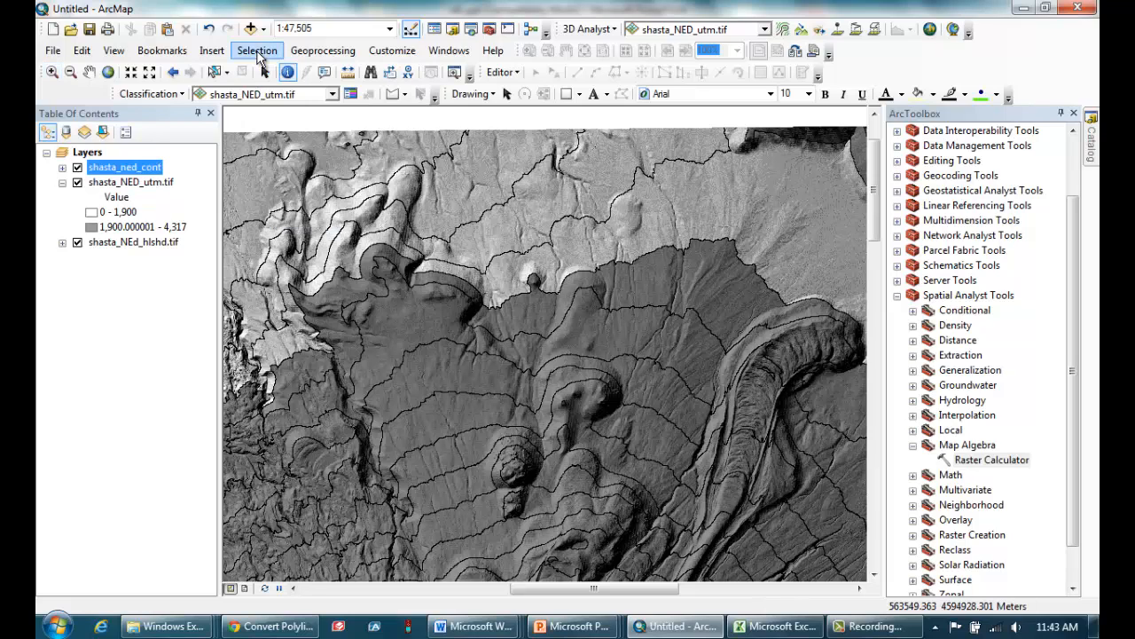
right_click(134, 171)
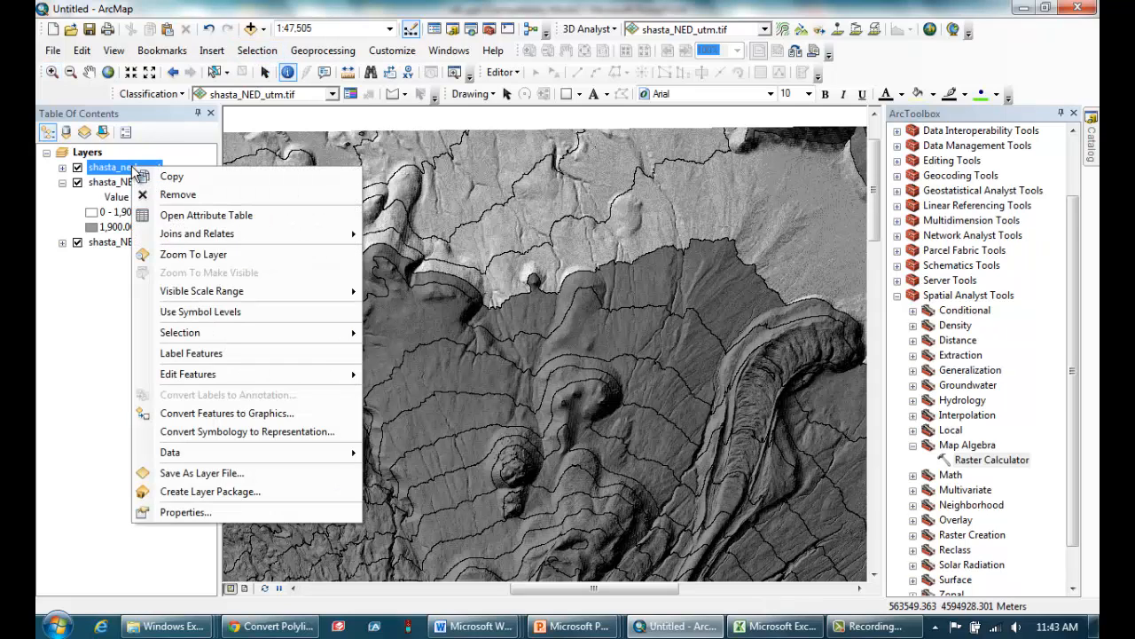
click(199, 215)
drag(896, 260, 899, 407)
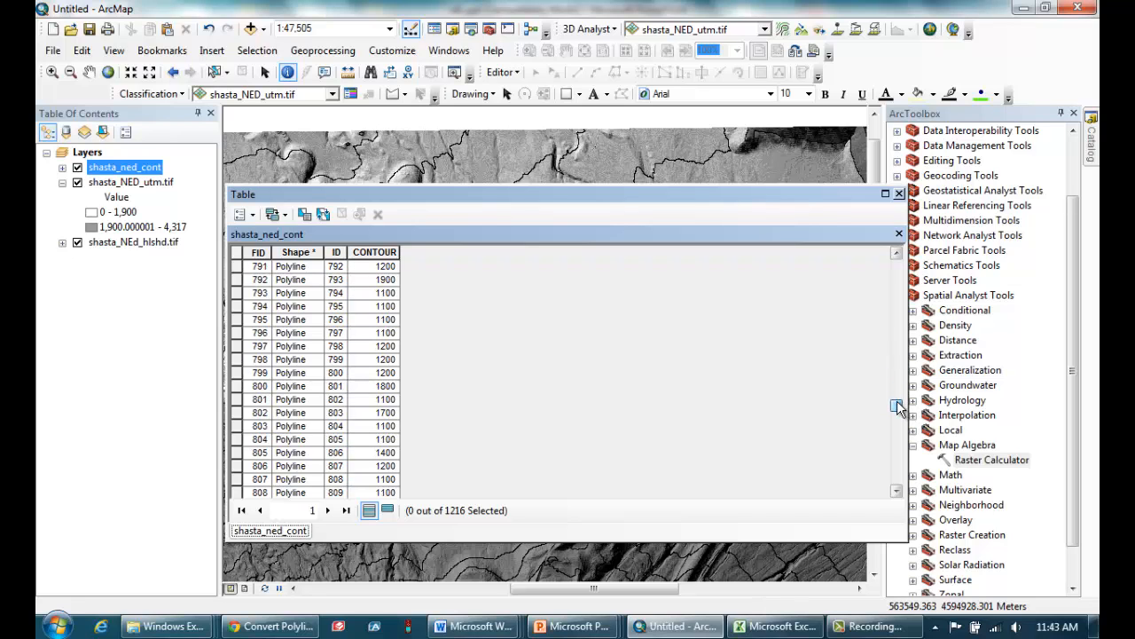
click(236, 279)
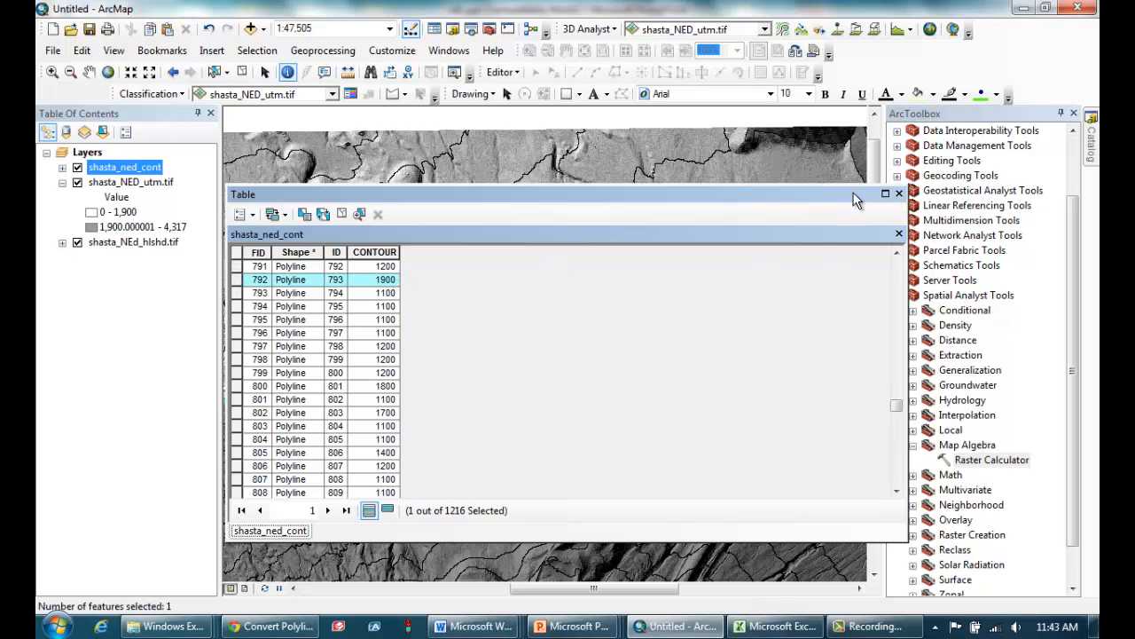
drag(856, 193, 404, 605)
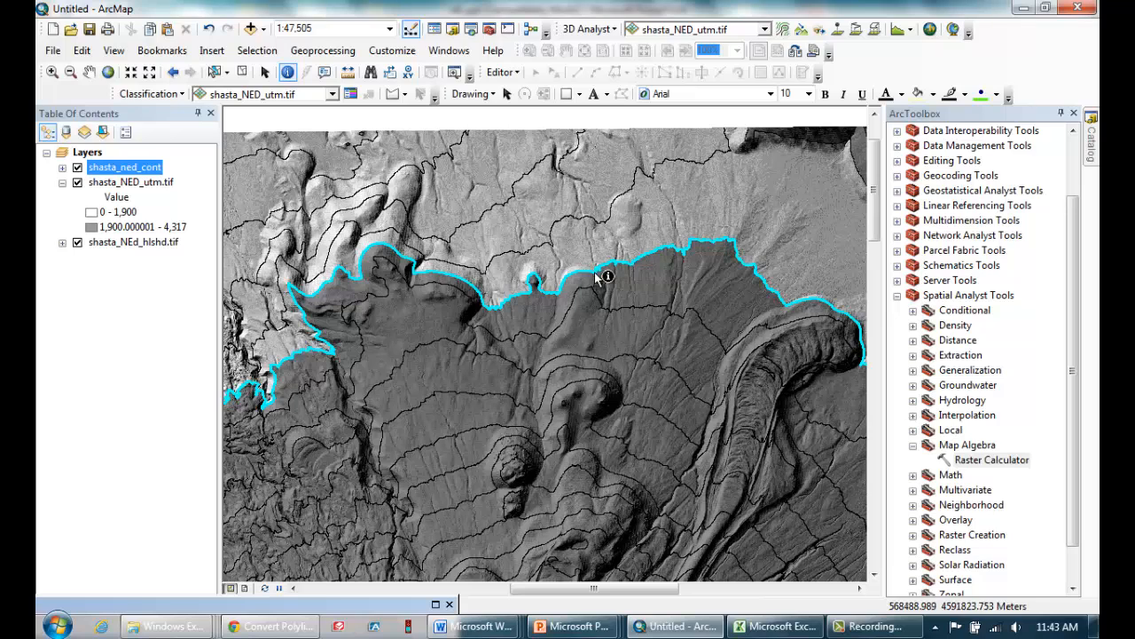
- Export the selected contour feature to the shapefiles folder as 1900_contour.shp and add it to the map as a layer
right_click(125, 170)
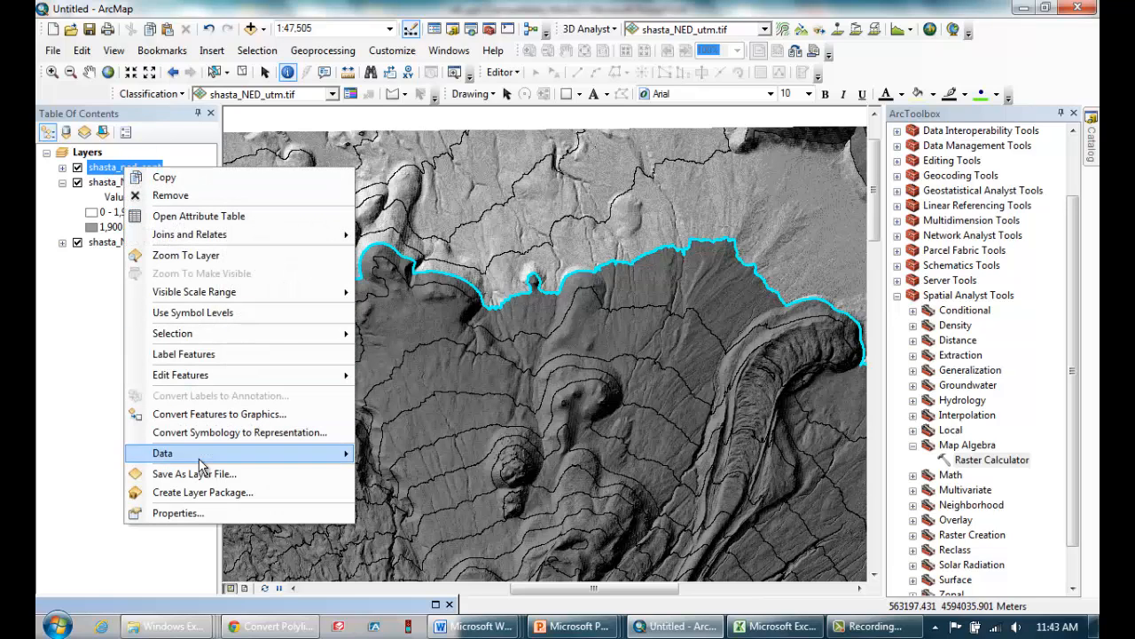
mouse_move(199, 457)
click(411, 474)
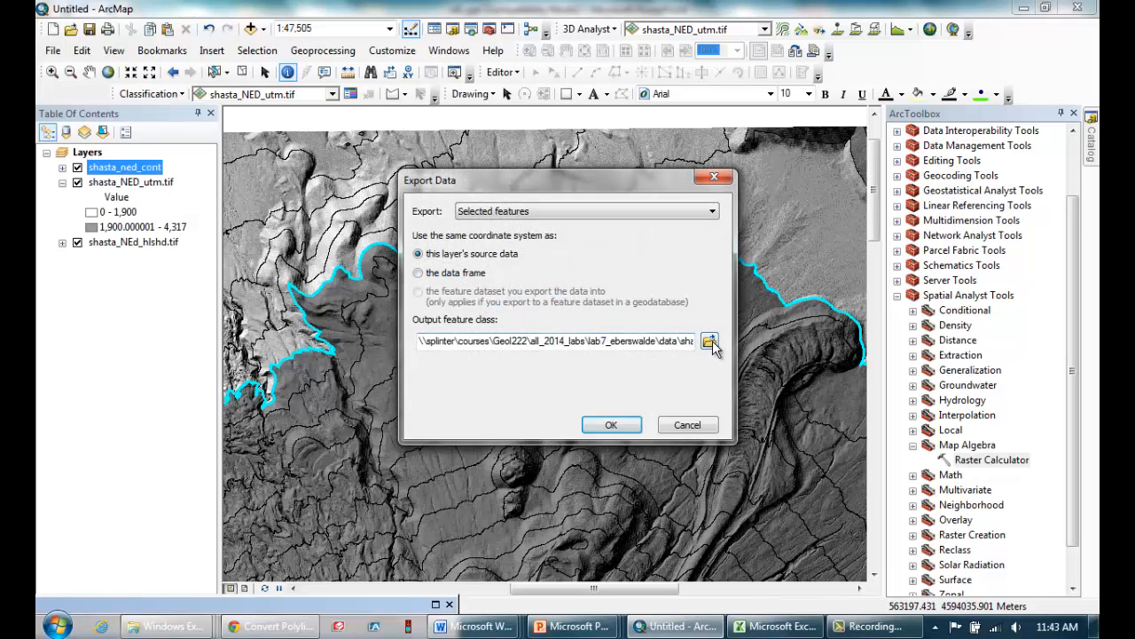
click(710, 342)
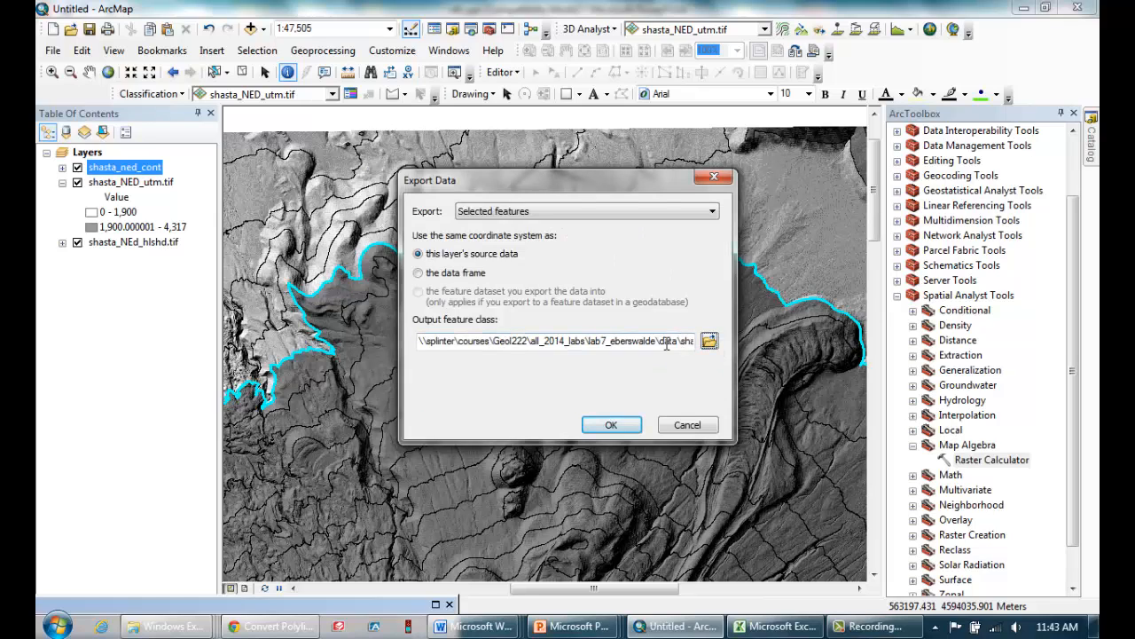
drag(664, 342, 738, 340)
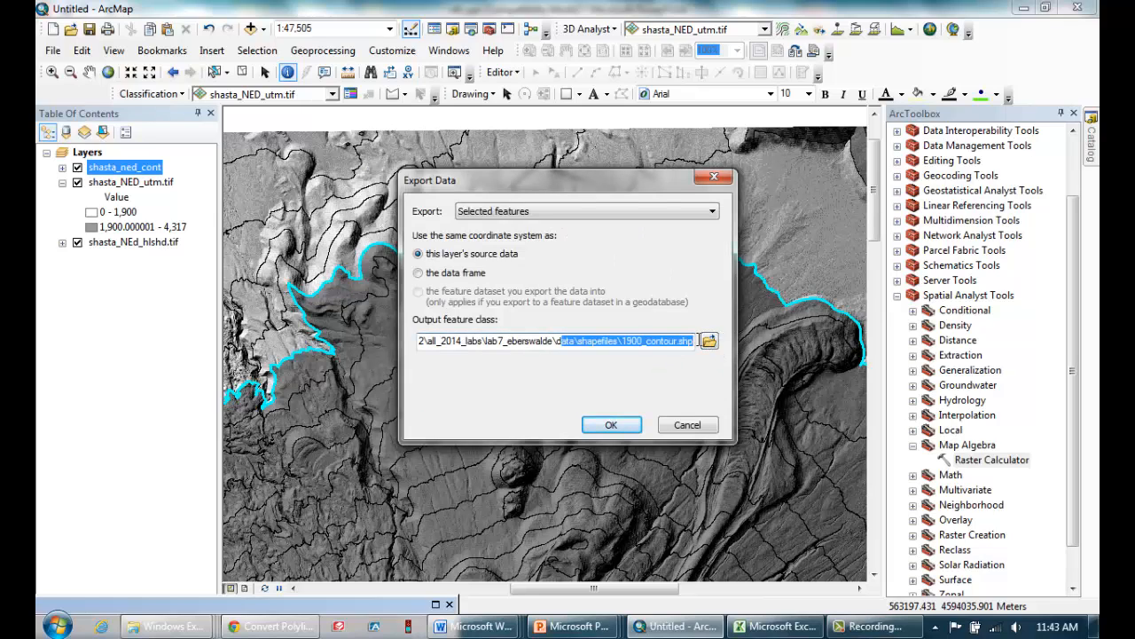
drag(623, 346, 694, 346)
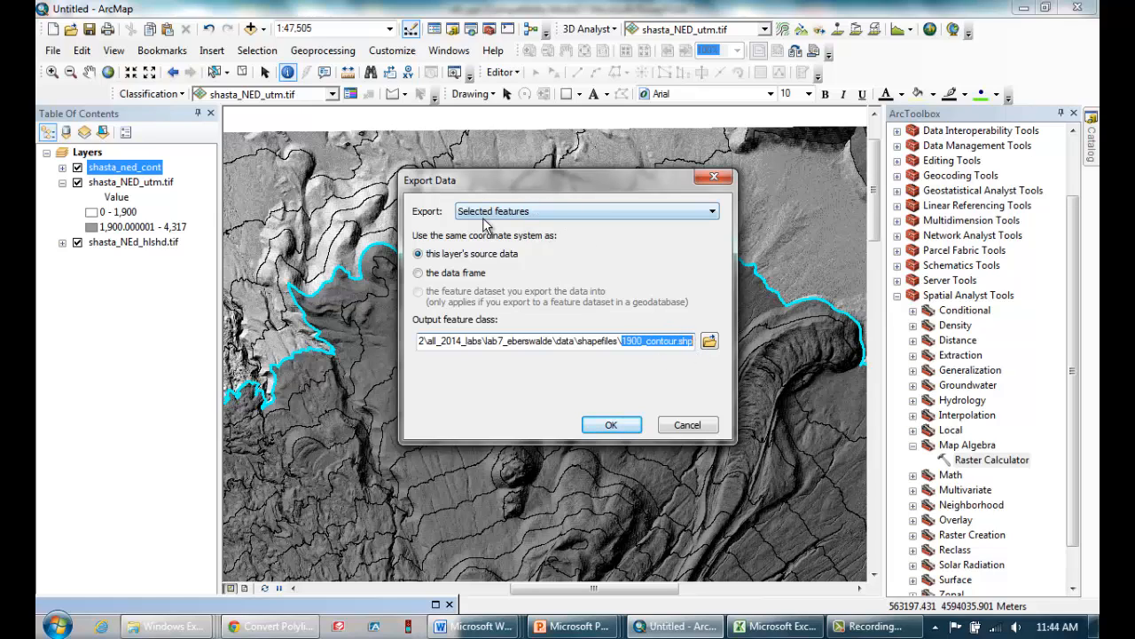
click(519, 218)
click(516, 217)
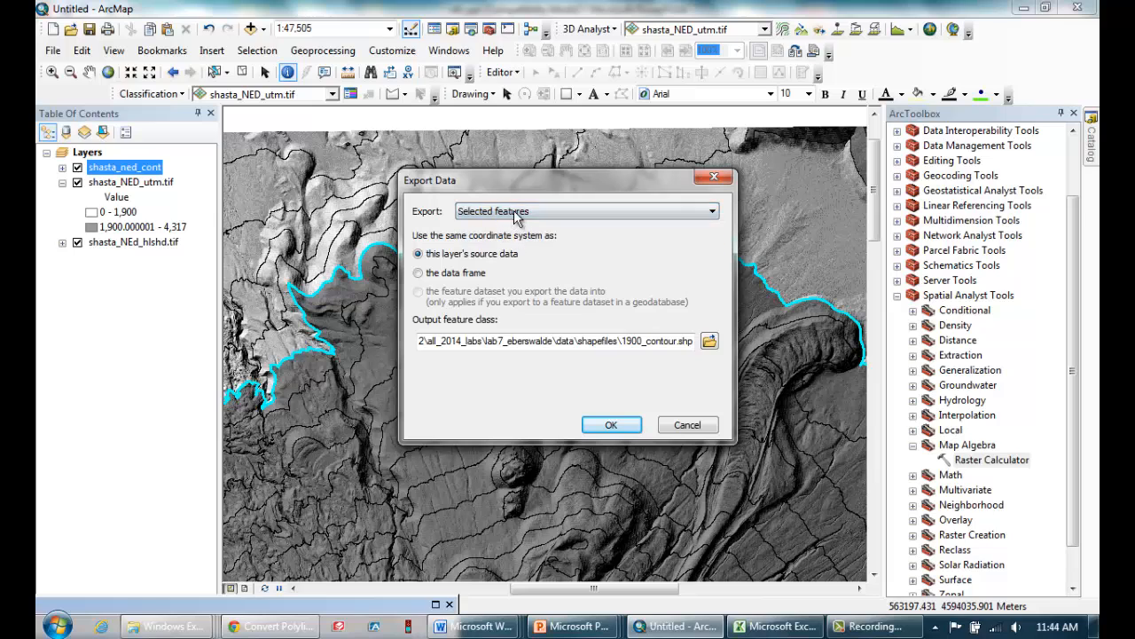
click(611, 424)
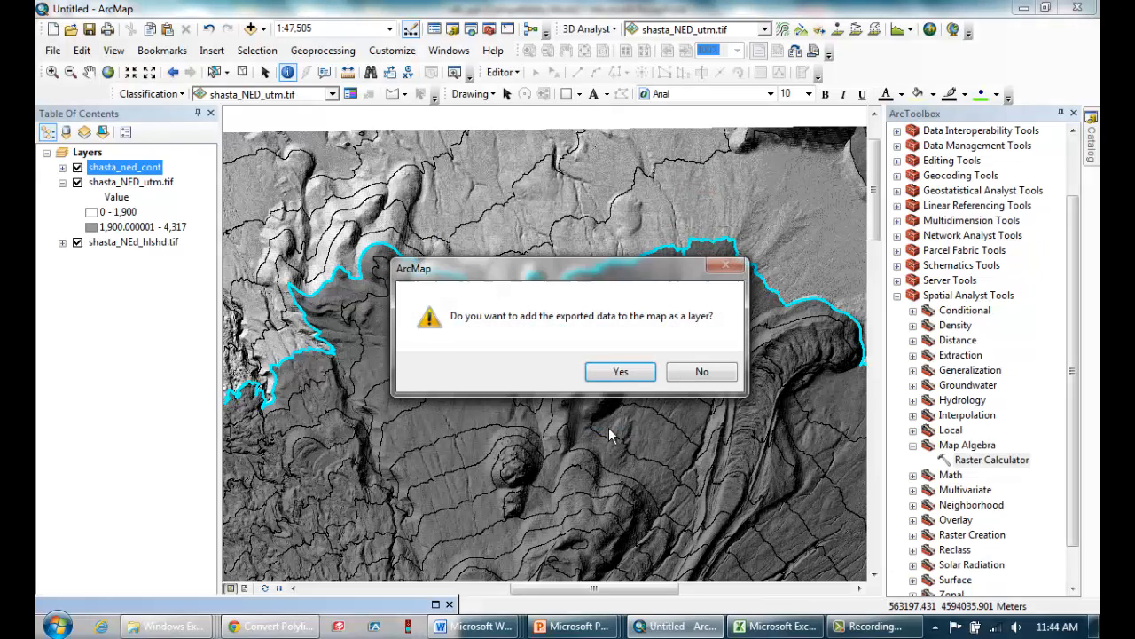
click(620, 372)
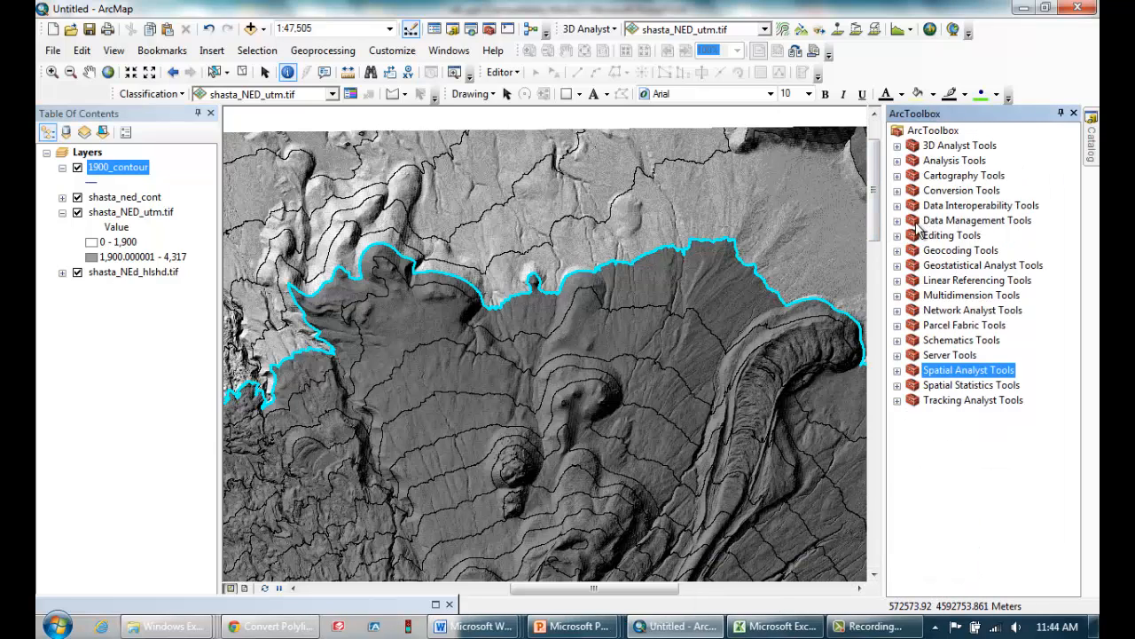
- Open the Feature To Polygon data management tool and add 1900_contour as its input features
click(897, 221)
click(954, 251)
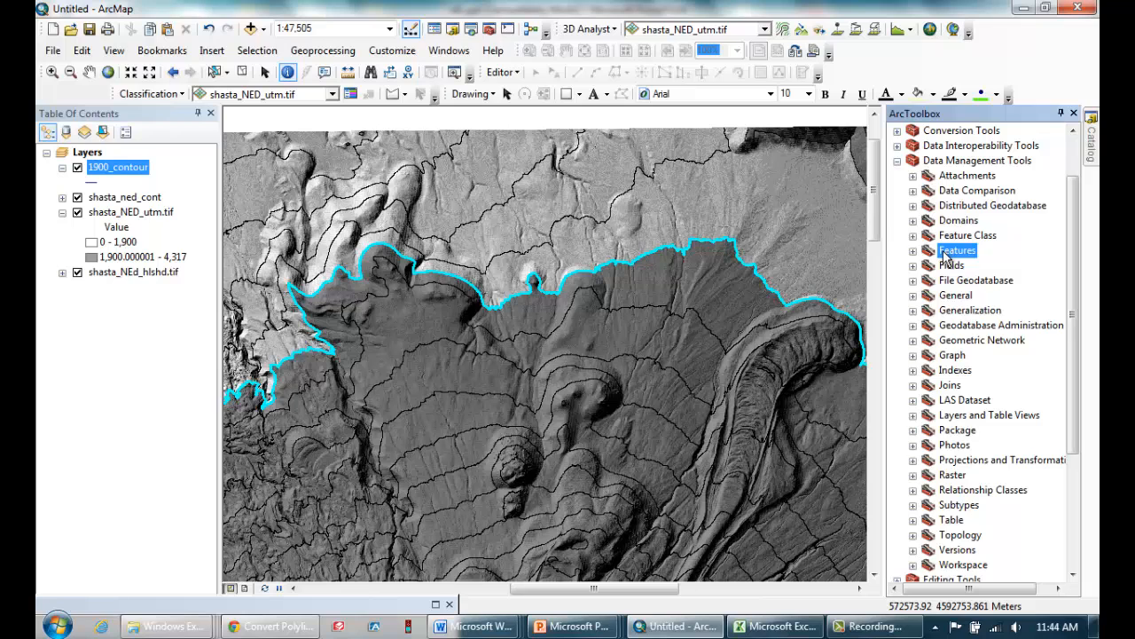
click(913, 251)
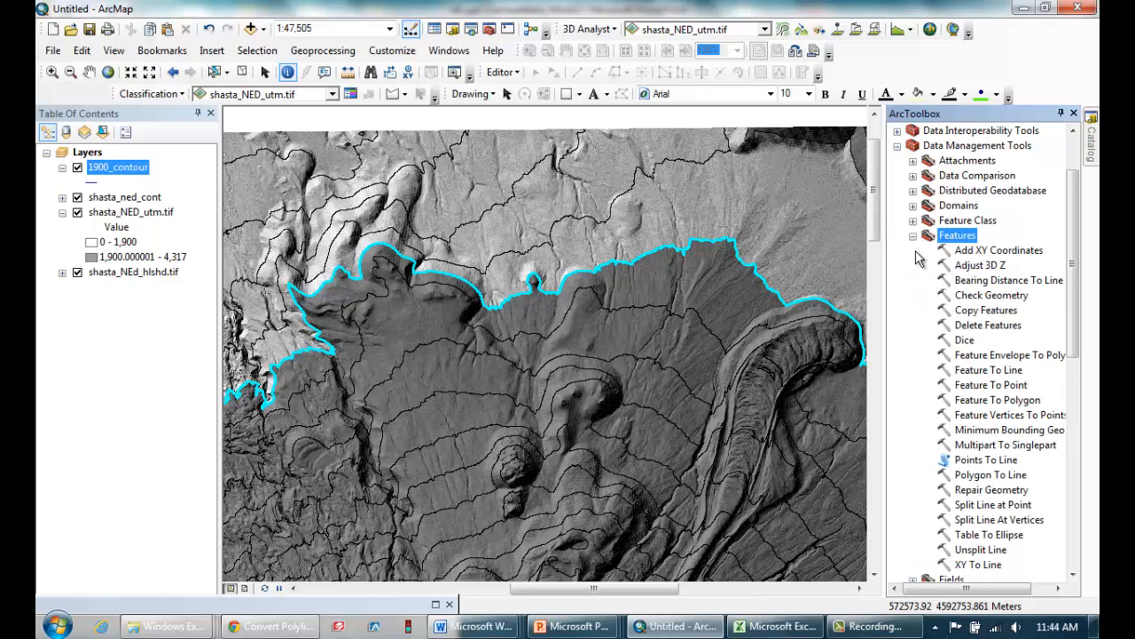
click(1011, 401)
double_click(997, 406)
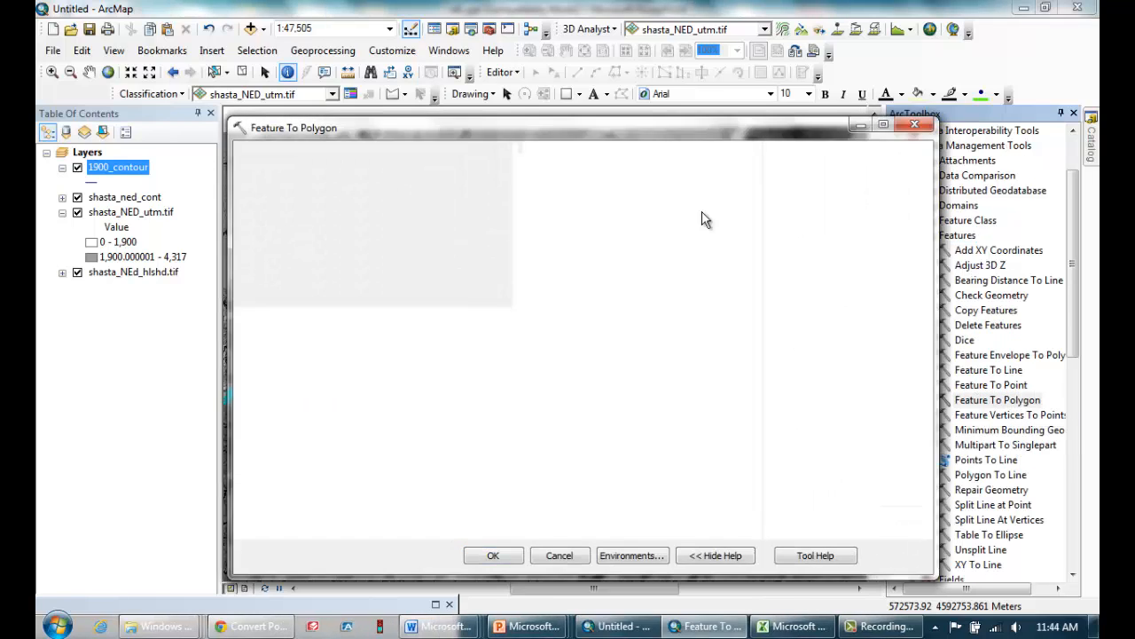
click(701, 174)
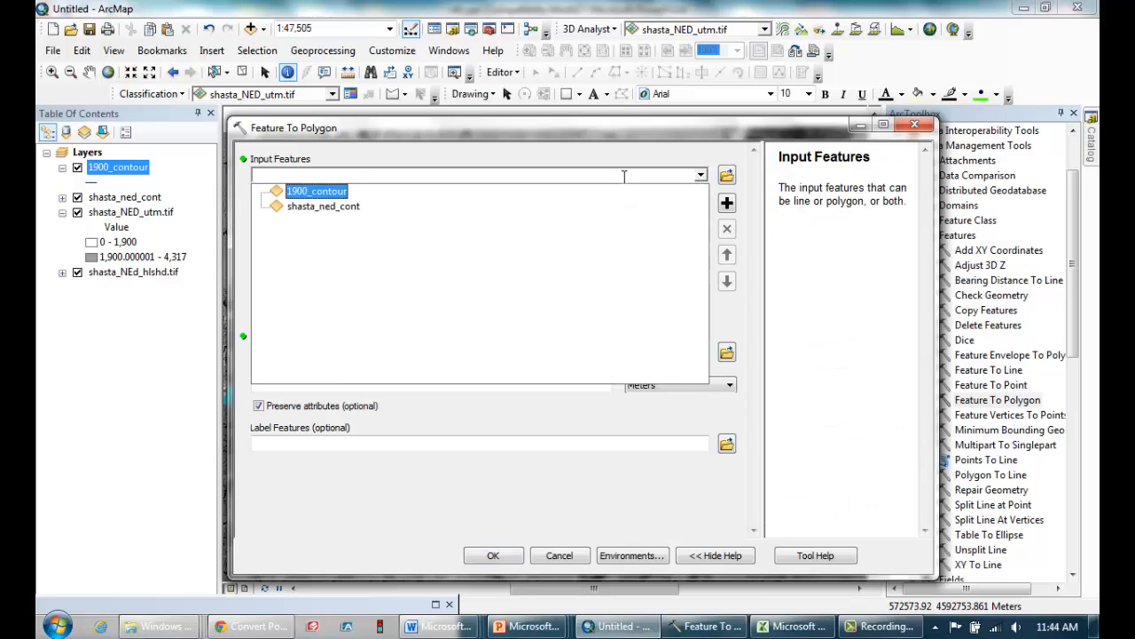
click(316, 192)
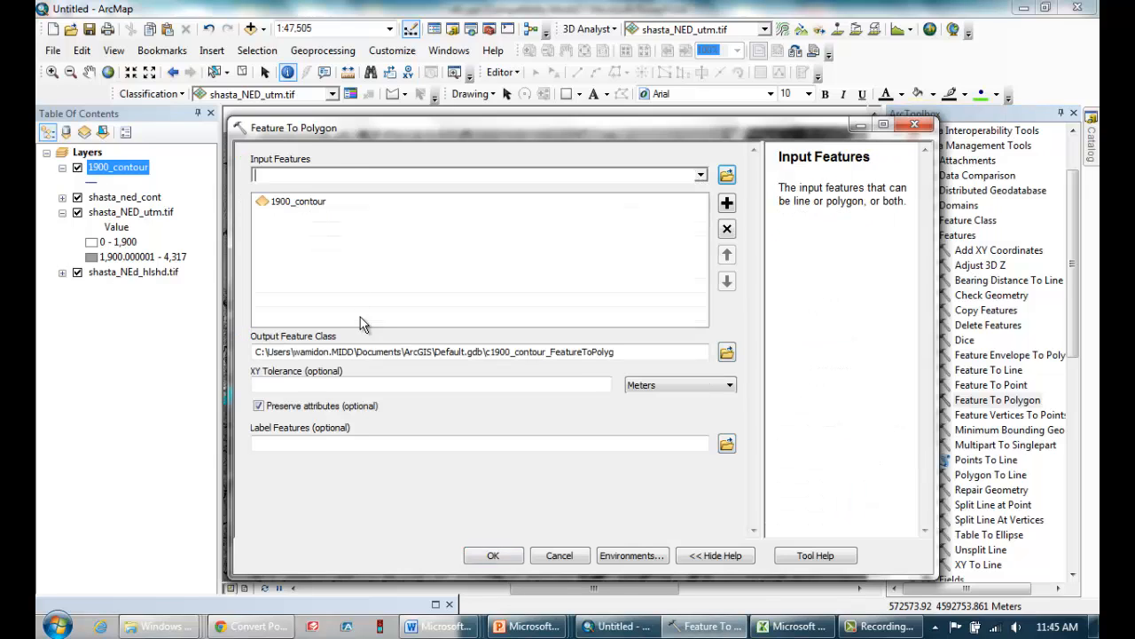
- Run the polygon conversion with output 1900_contourpoly.shp in the tutorial\output folder and zoom to the resulting layer
click(734, 356)
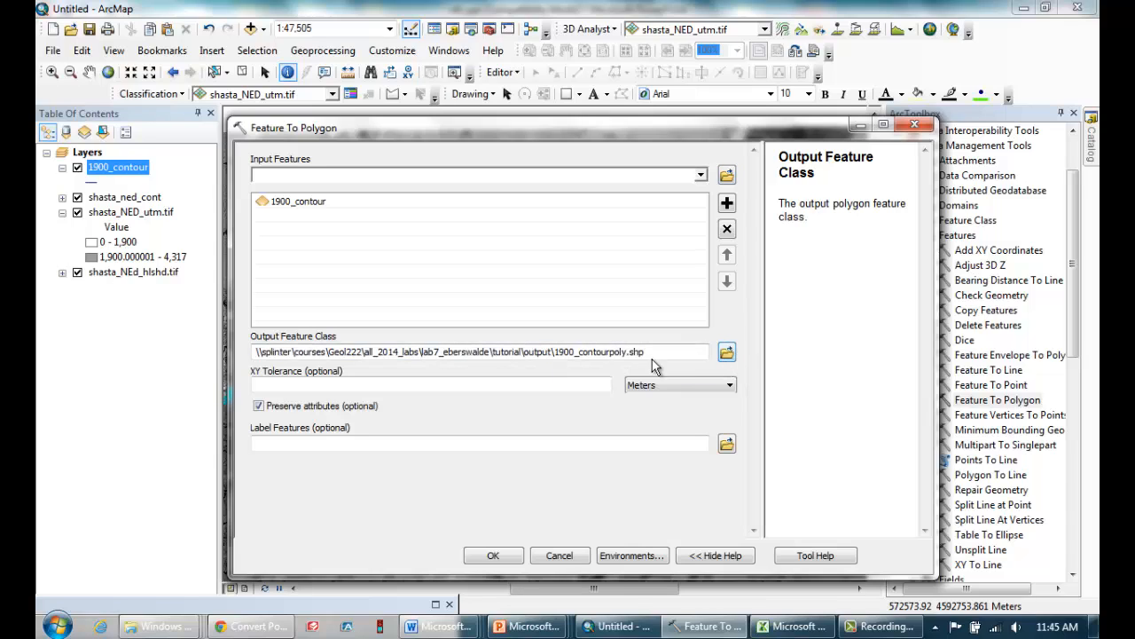
drag(647, 352, 561, 358)
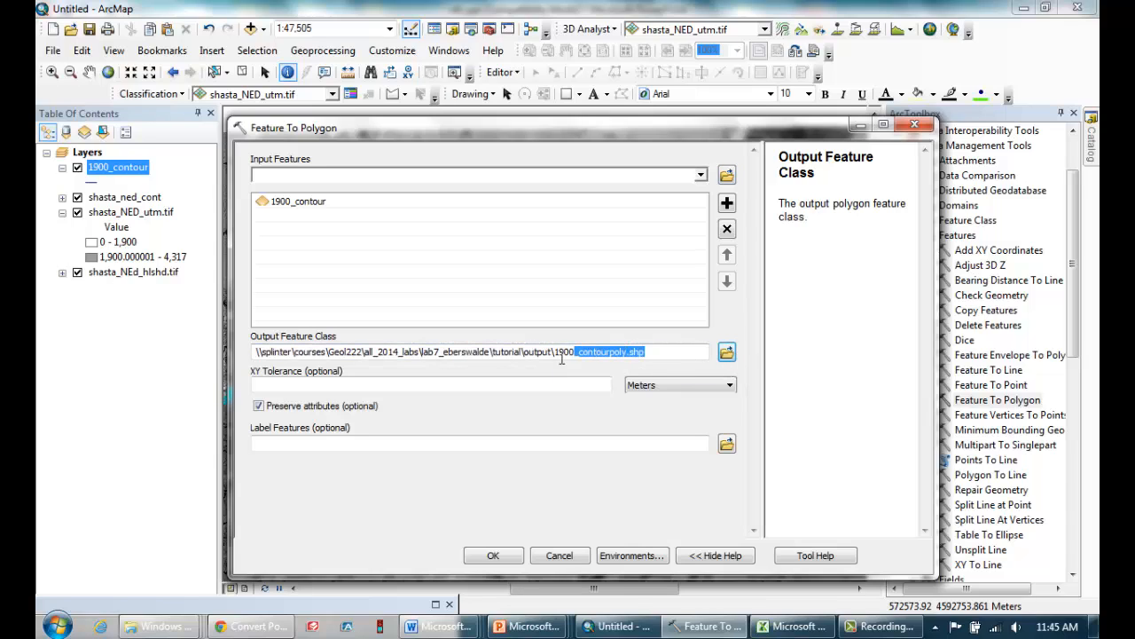
click(675, 354)
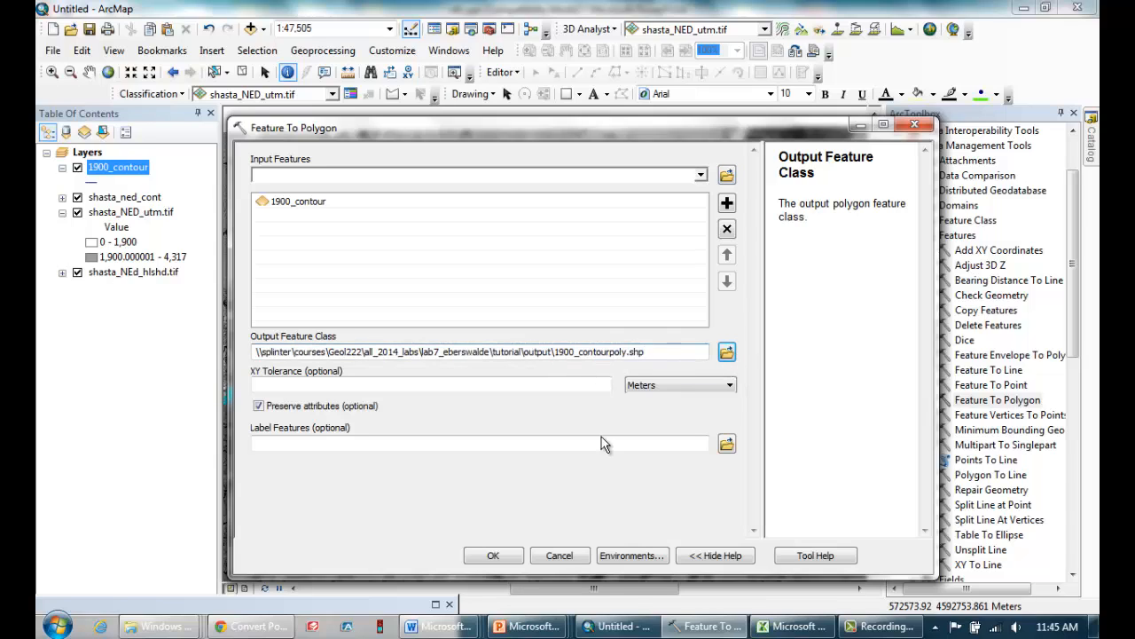
click(494, 556)
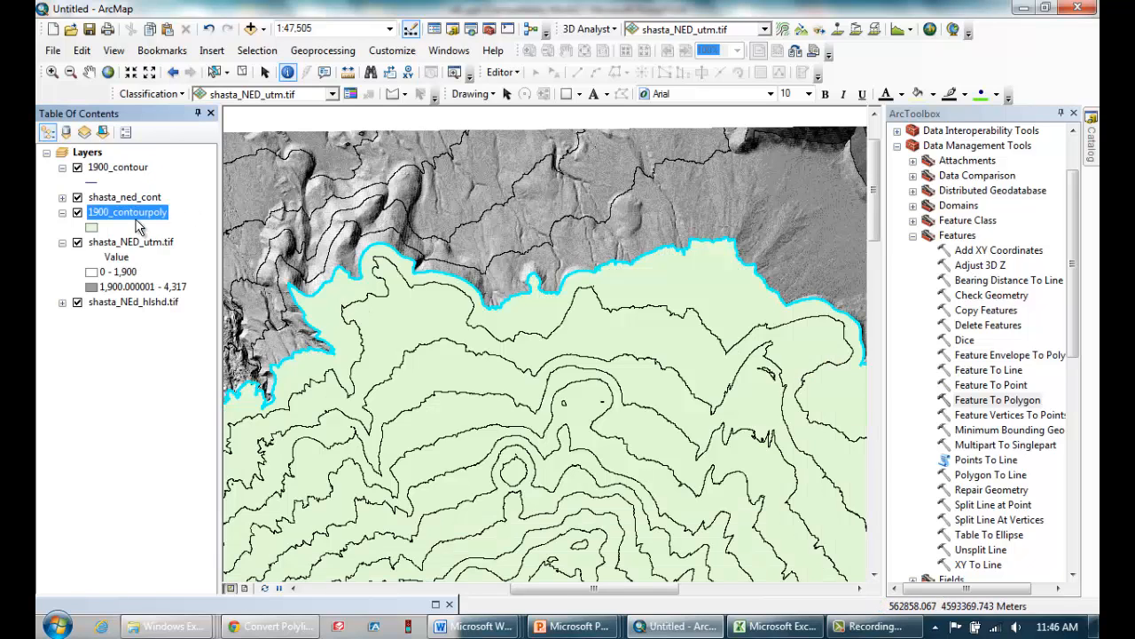
right_click(137, 222)
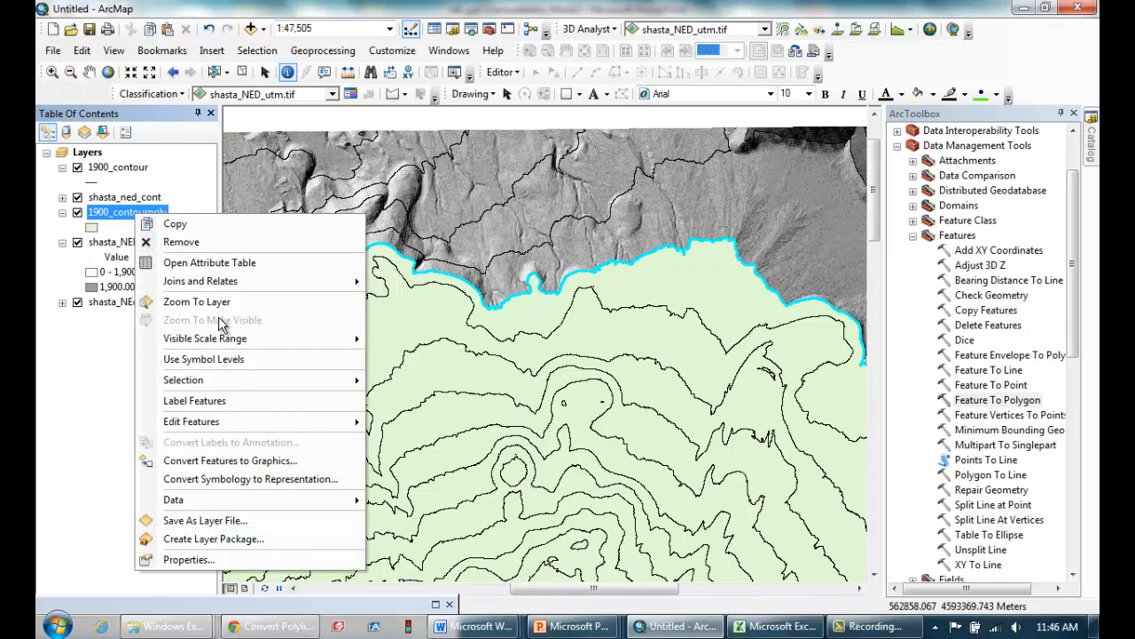
click(177, 301)
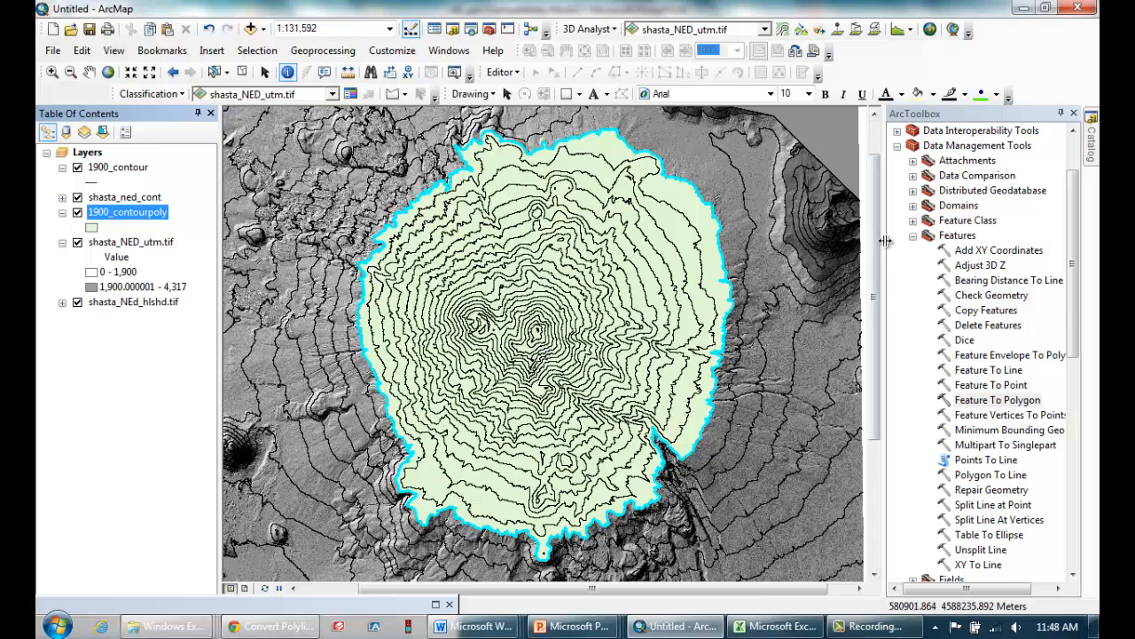
- Open the Spatial Analyst Extract by Mask tool and set shasta_NED_utm.tif as the input raster
click(913, 235)
click(898, 145)
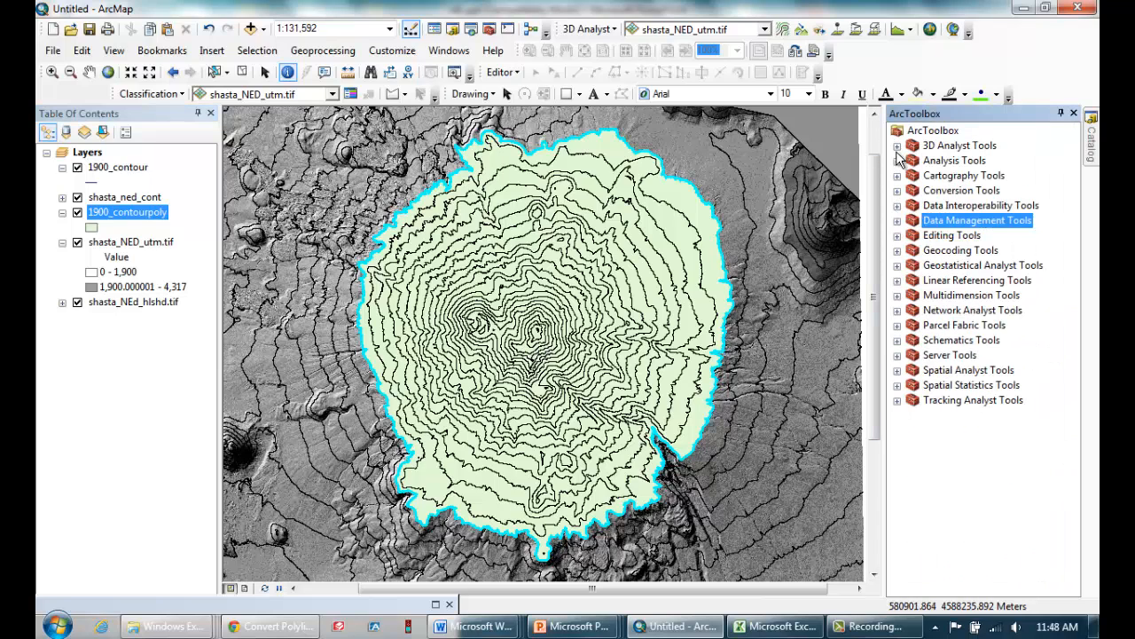
click(897, 371)
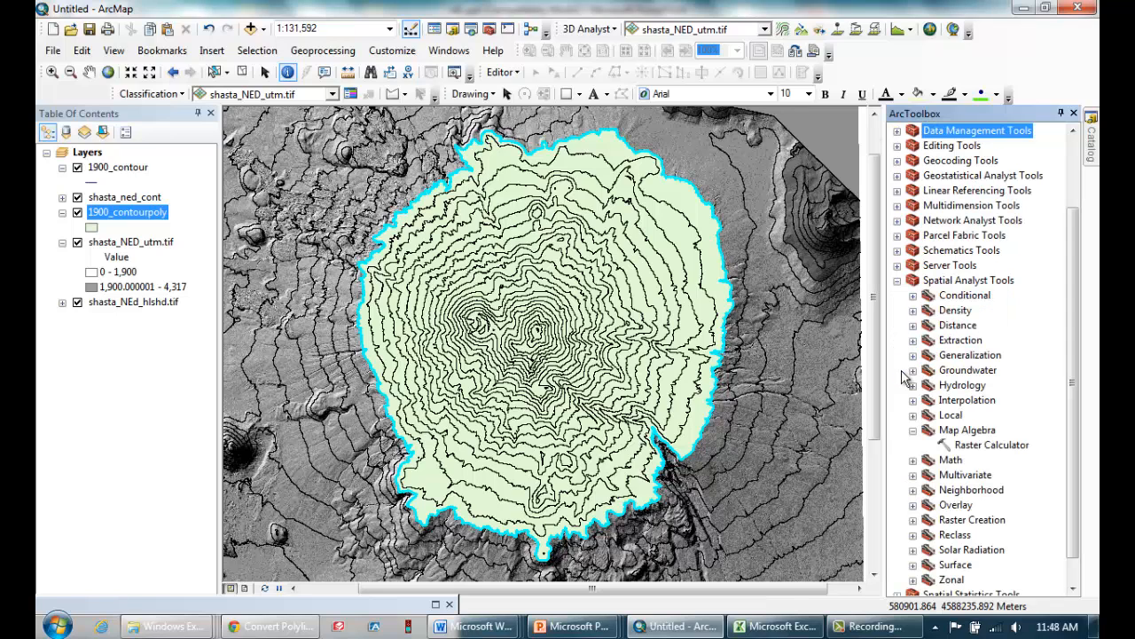
click(913, 340)
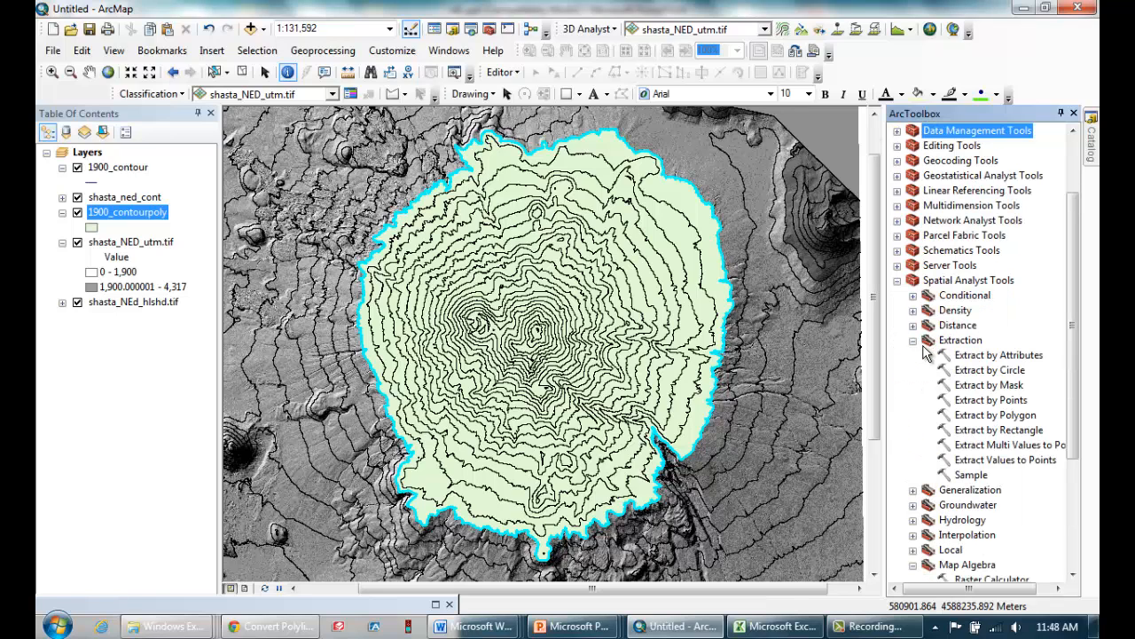
click(986, 388)
double_click(987, 388)
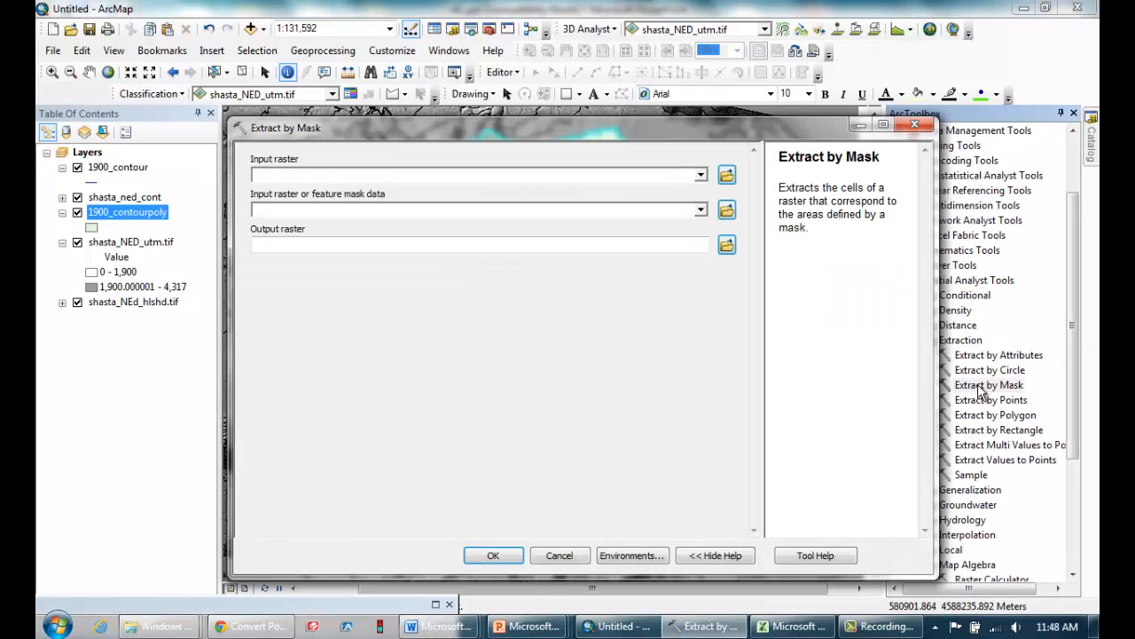
click(700, 175)
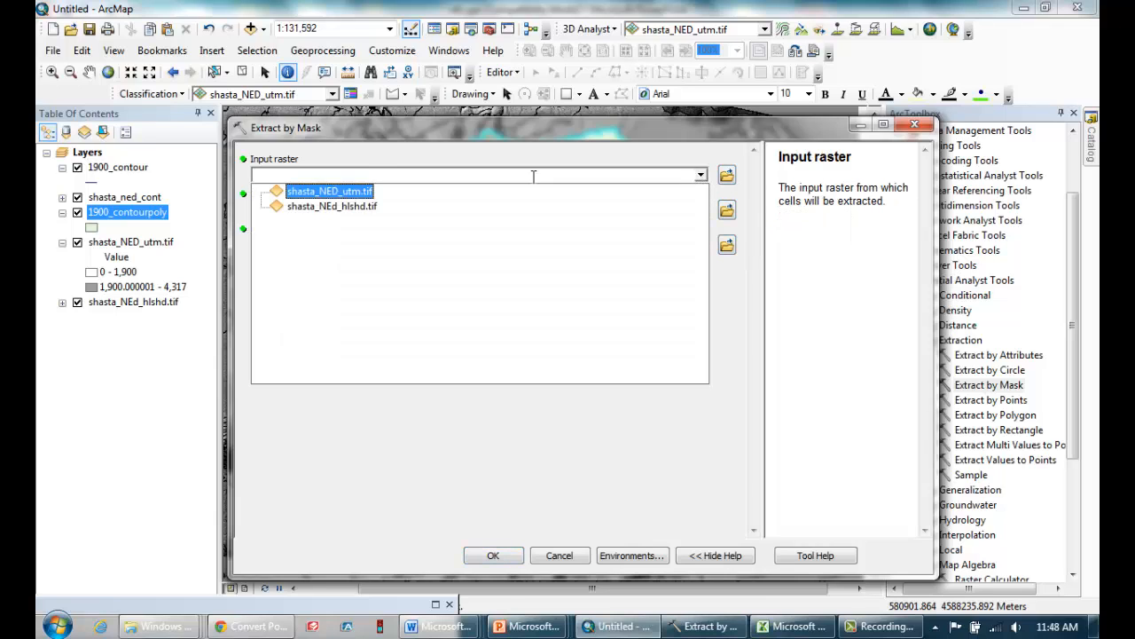
click(576, 191)
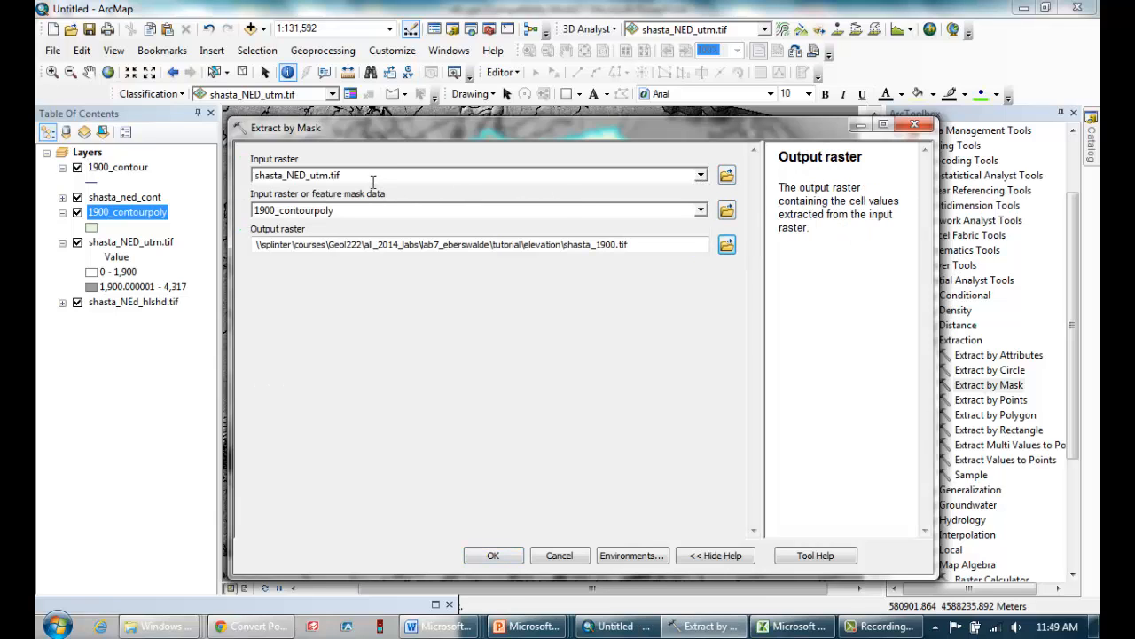
- Run the extraction with 1900_contourpoly as the mask and shasta_1900.tif in the tutorial\elevation folder as the output raster
drag(360, 177, 245, 175)
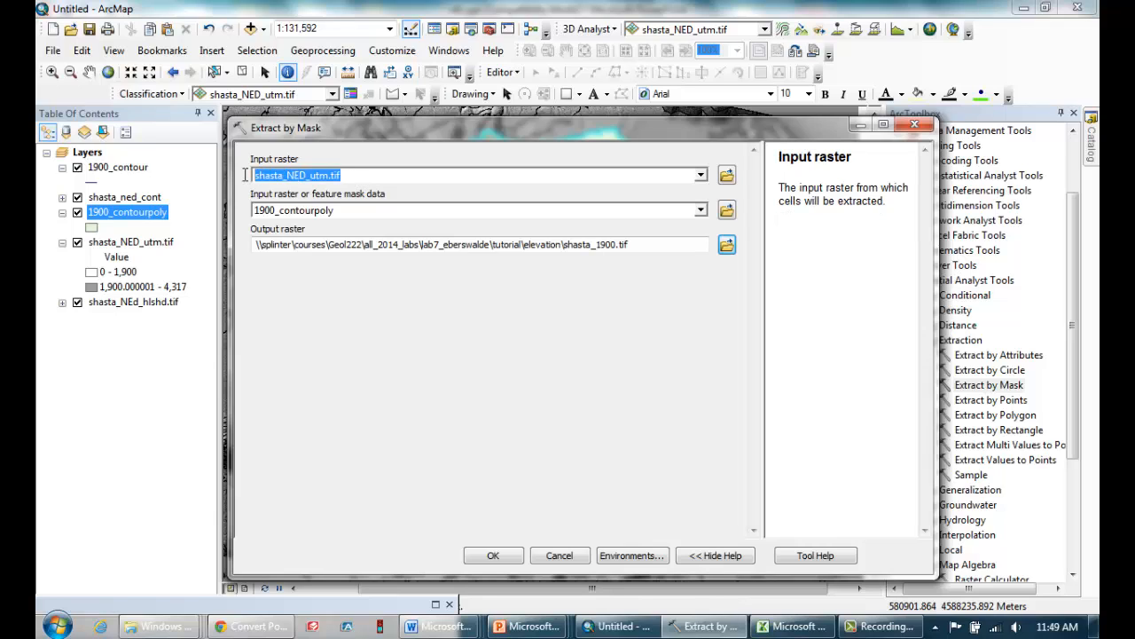
click(362, 213)
drag(396, 213, 243, 213)
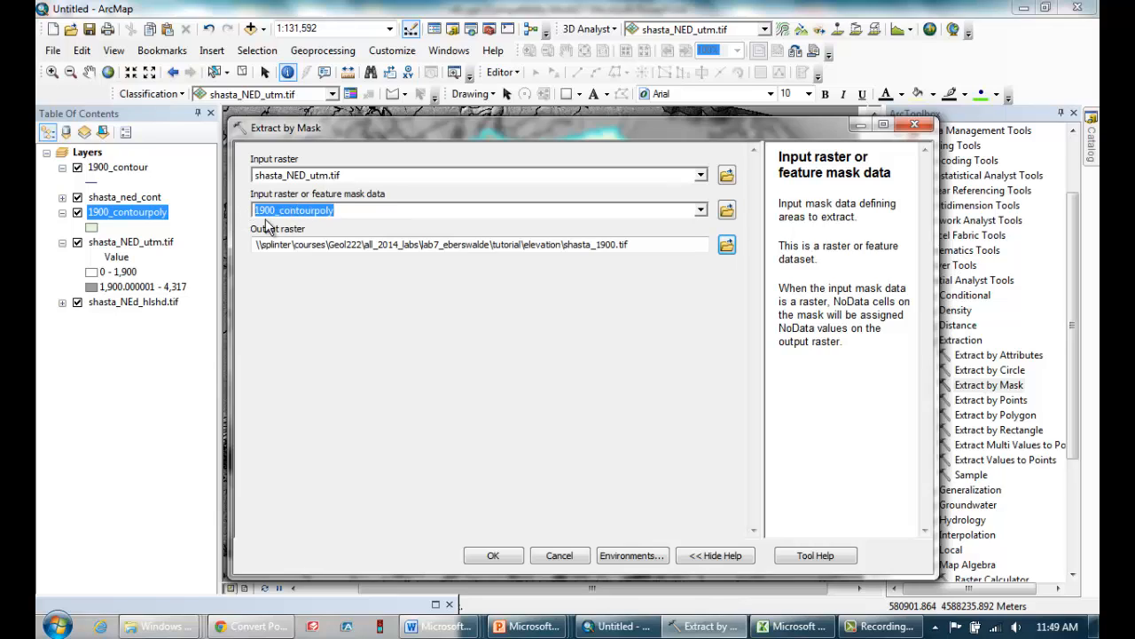
drag(661, 248, 623, 247)
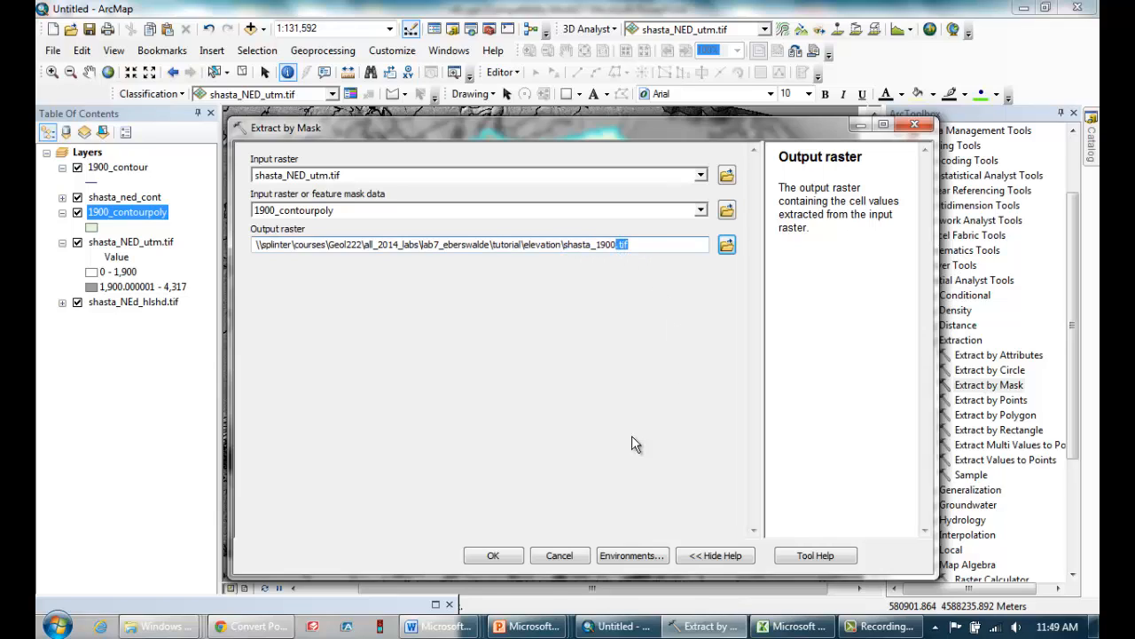
click(493, 556)
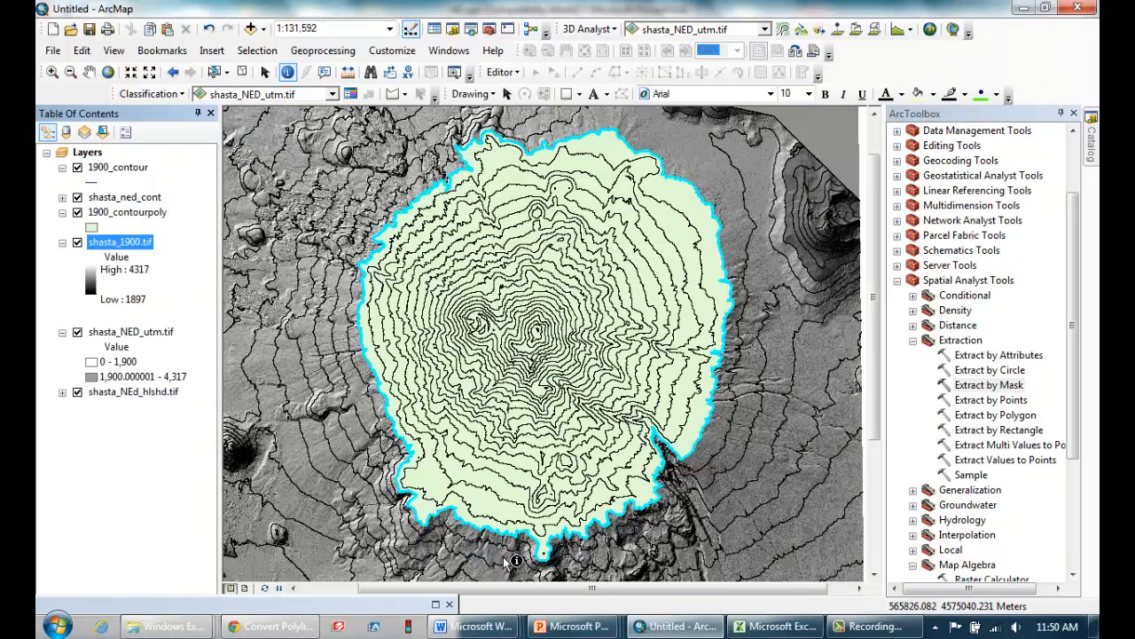
- Hide the 1900_contourpoly, shasta_ned_cont and 1900_contour layers
click(77, 212)
click(77, 197)
click(77, 167)
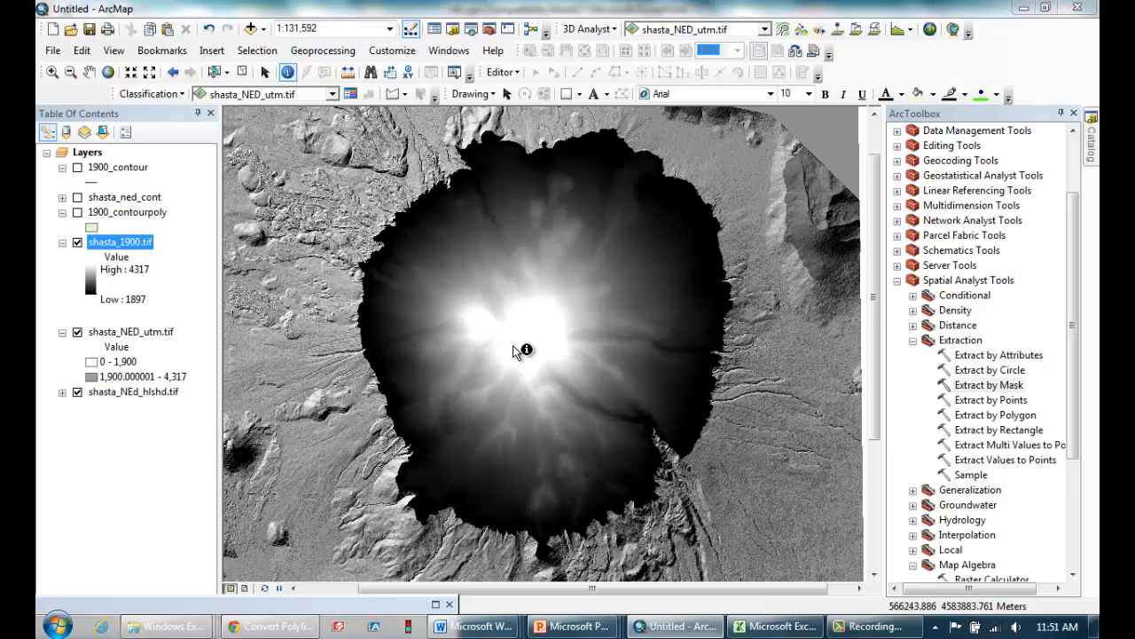
- Open the Raster Calculator and enter the expression "shasta_1900.tif"-1900
click(916, 342)
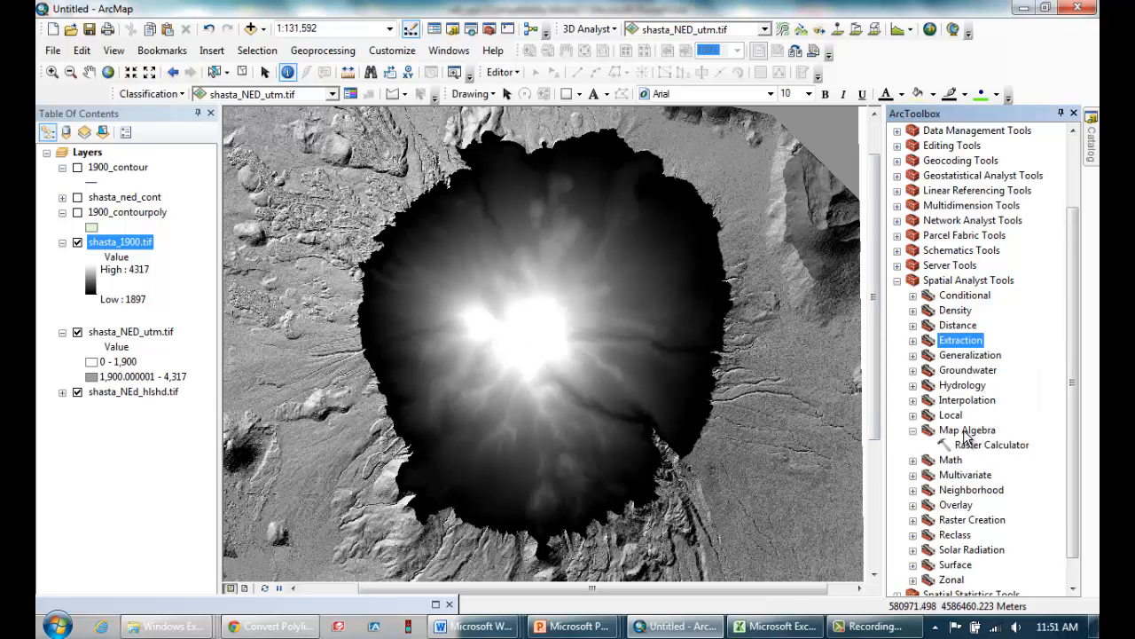
click(951, 282)
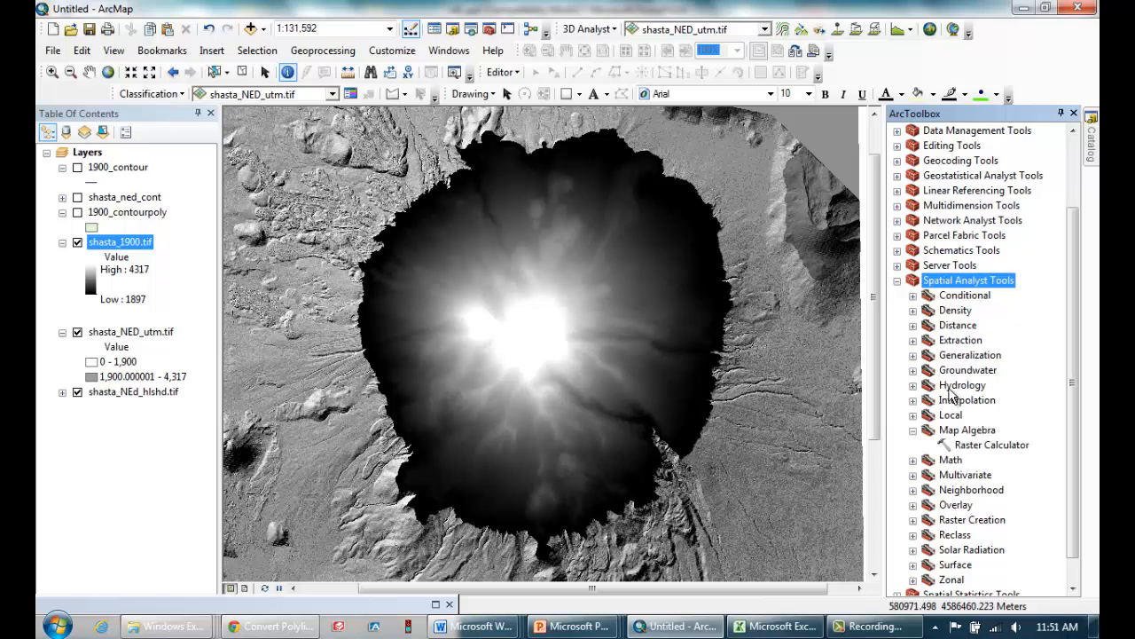
click(965, 431)
click(992, 446)
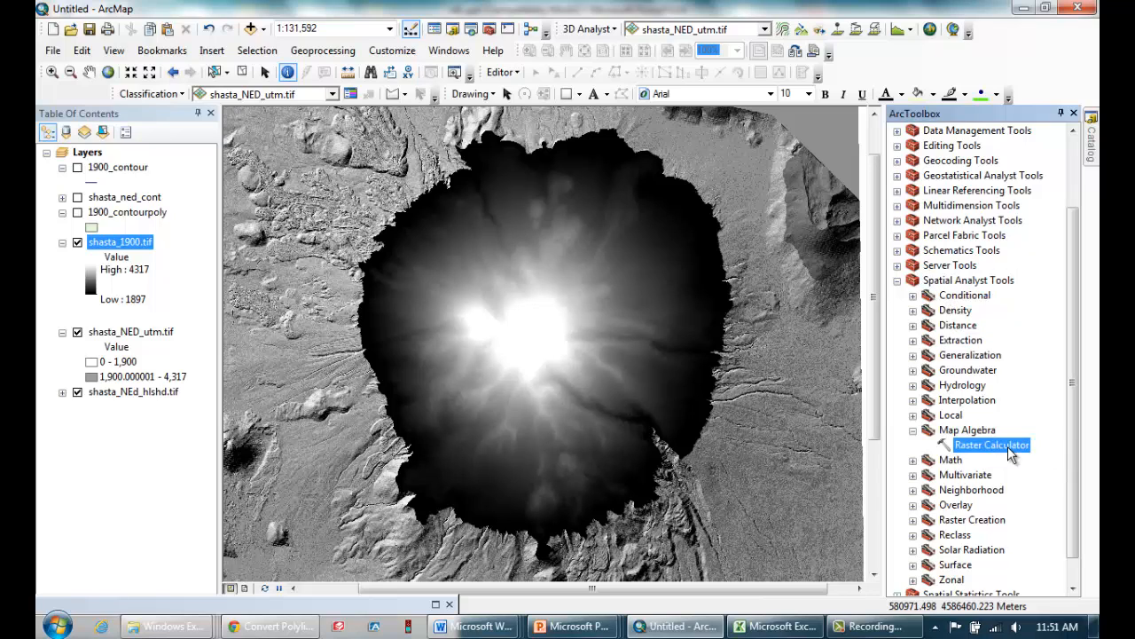
double_click(992, 449)
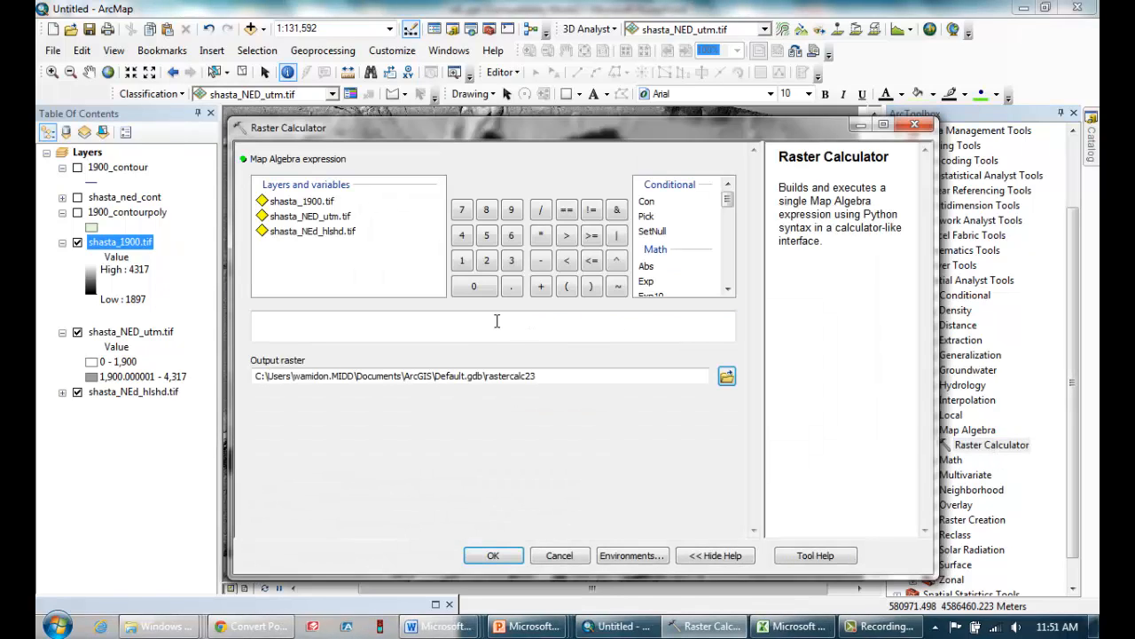
click(497, 321)
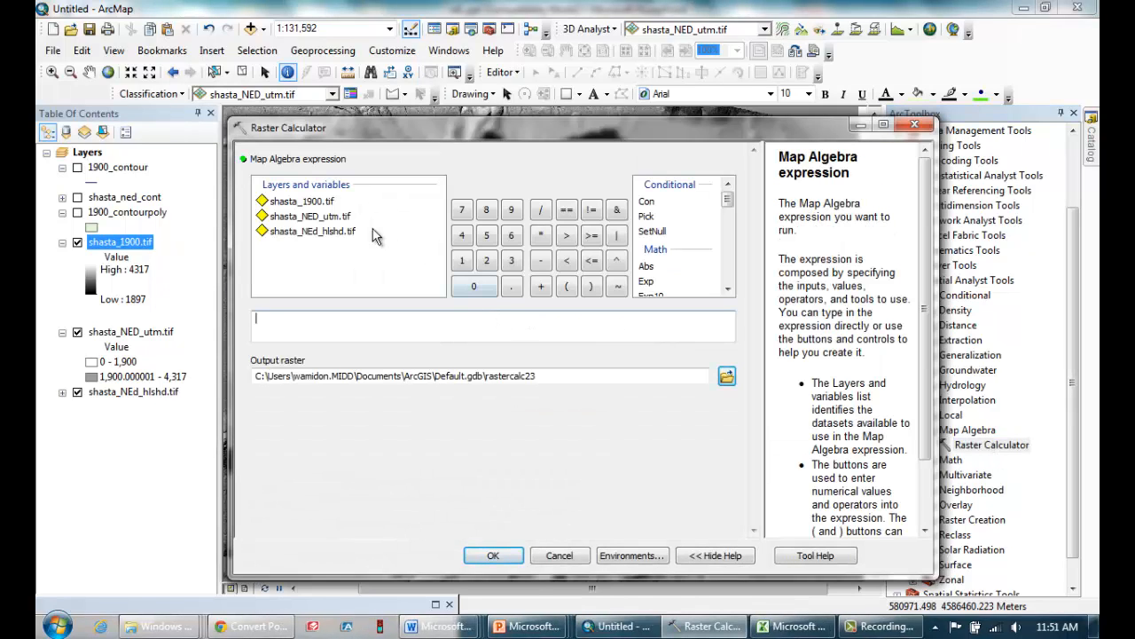
double_click(317, 203)
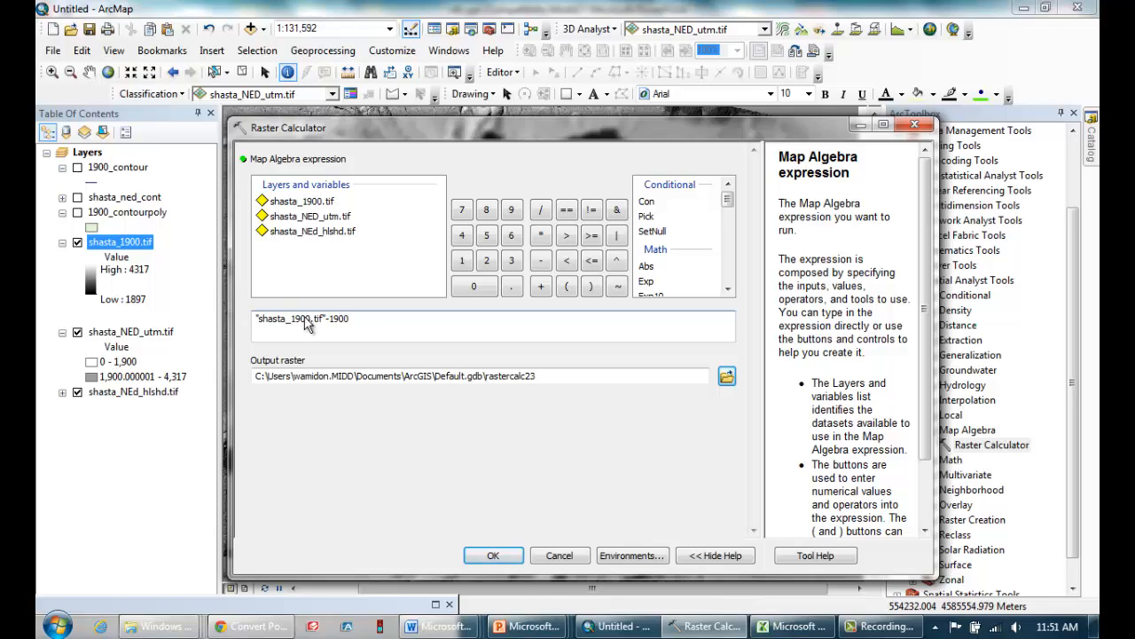
drag(349, 318, 327, 315)
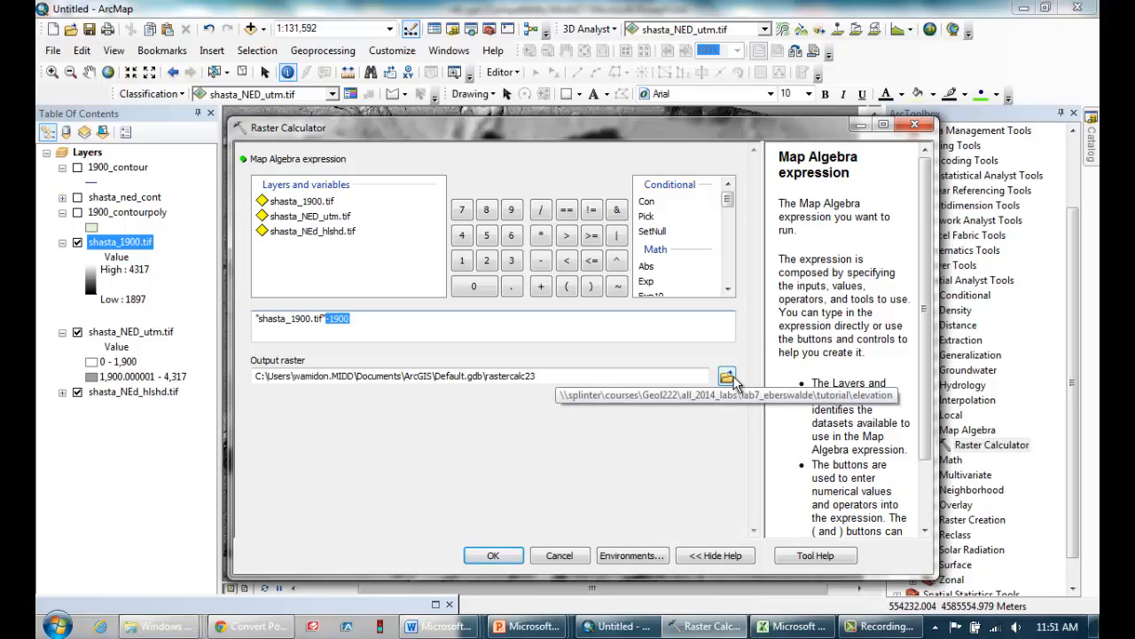
- Set the output raster to shasta_deltaZ.tif in the tutorial\elevation folder and run the calculation
click(728, 377)
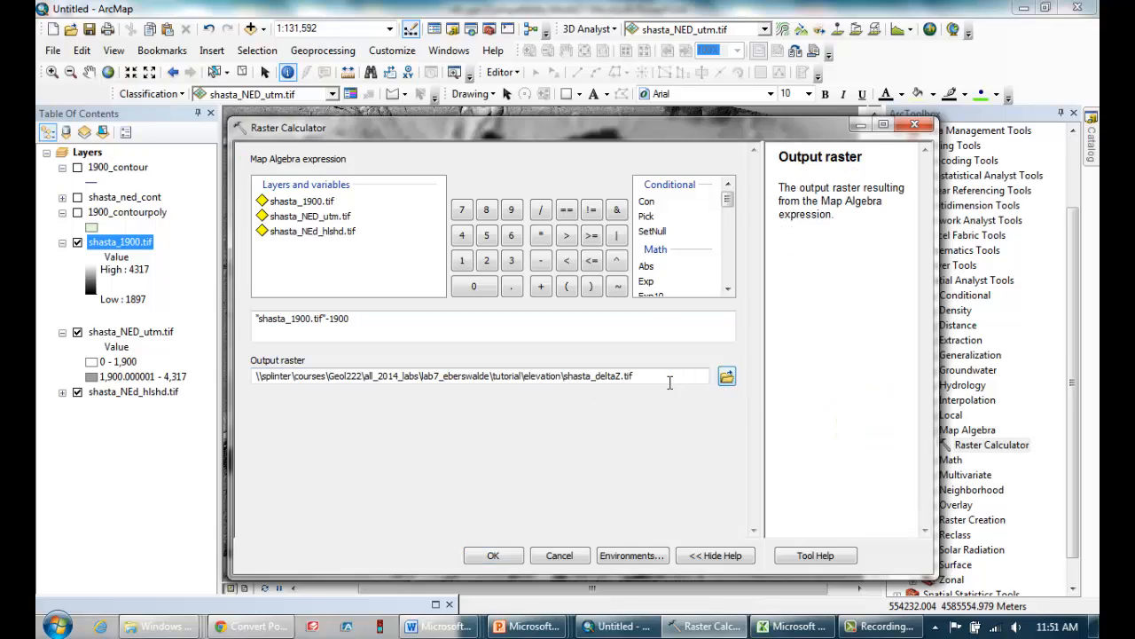
drag(637, 377, 562, 382)
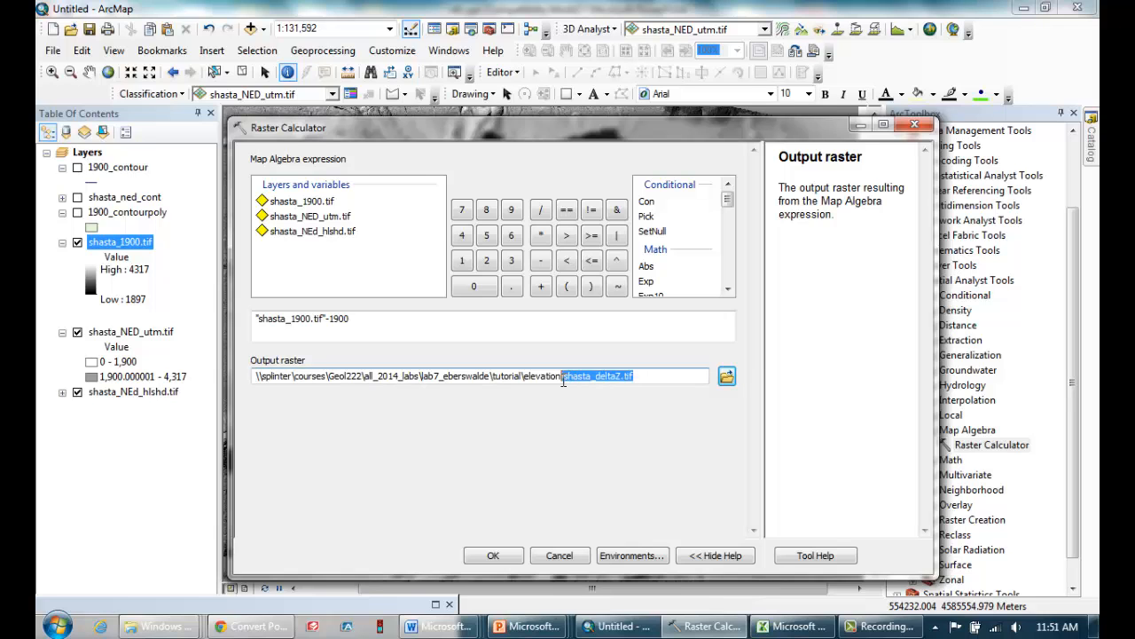
click(644, 377)
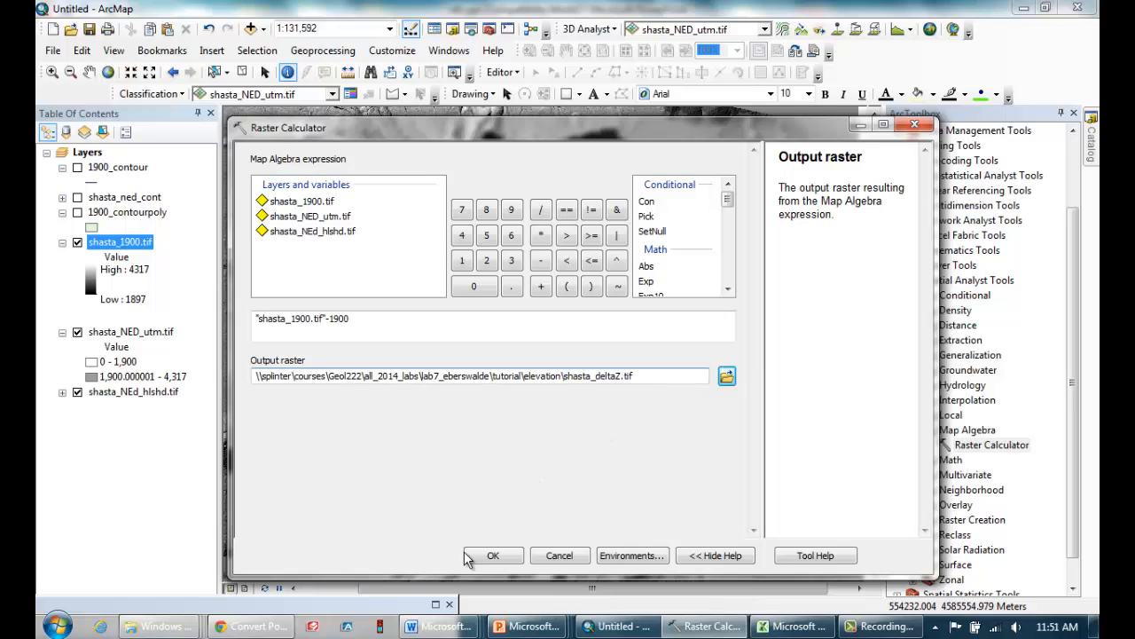
click(492, 557)
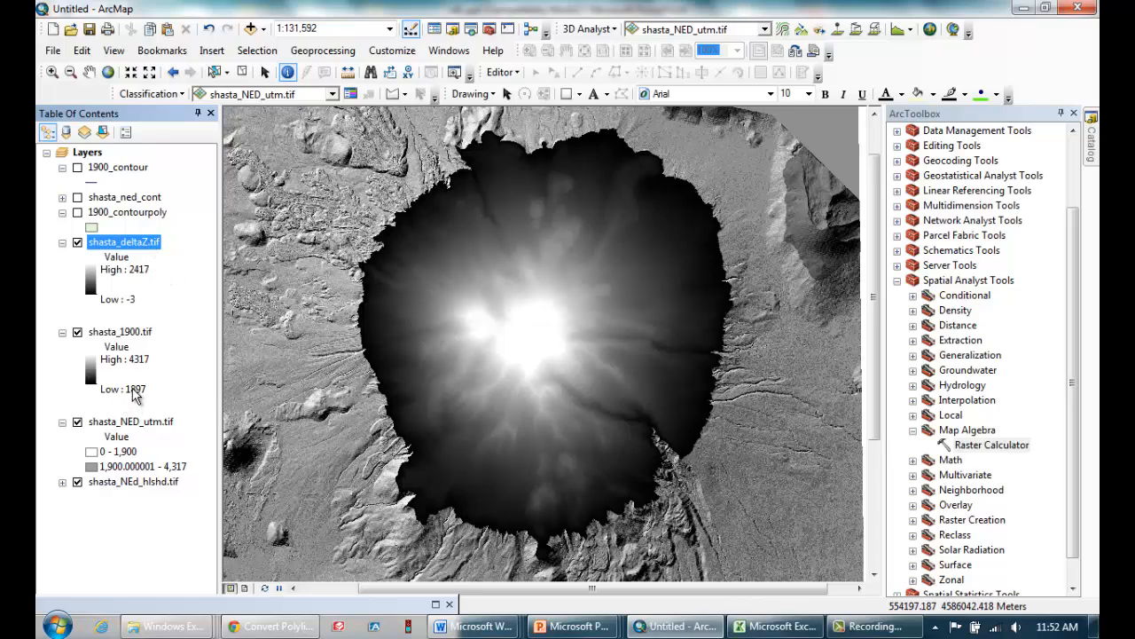
click(142, 390)
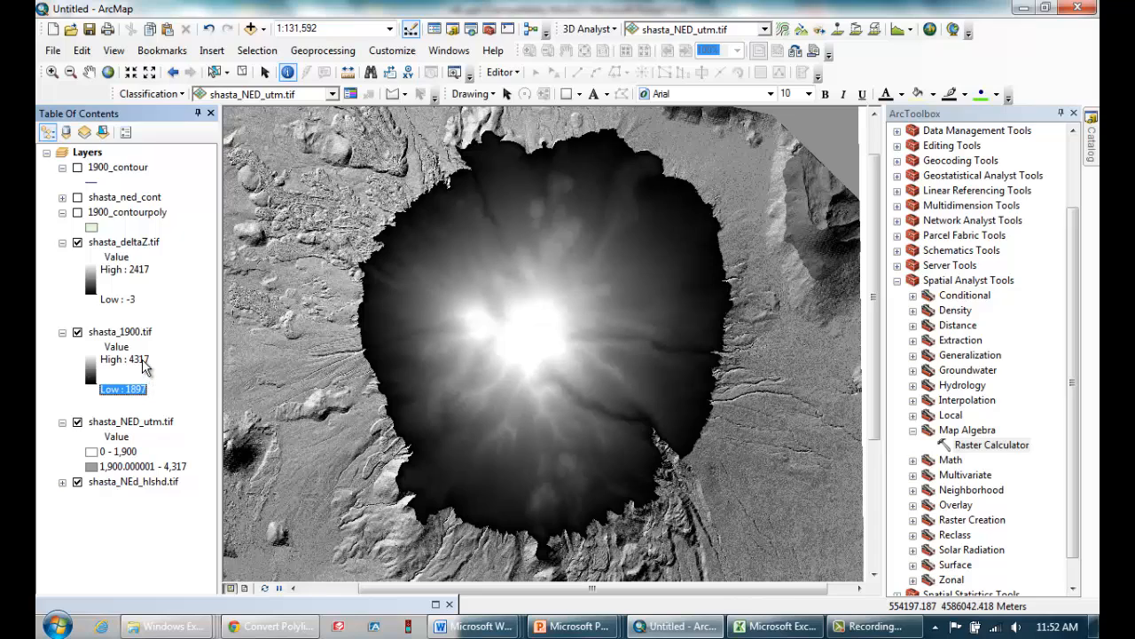
click(145, 362)
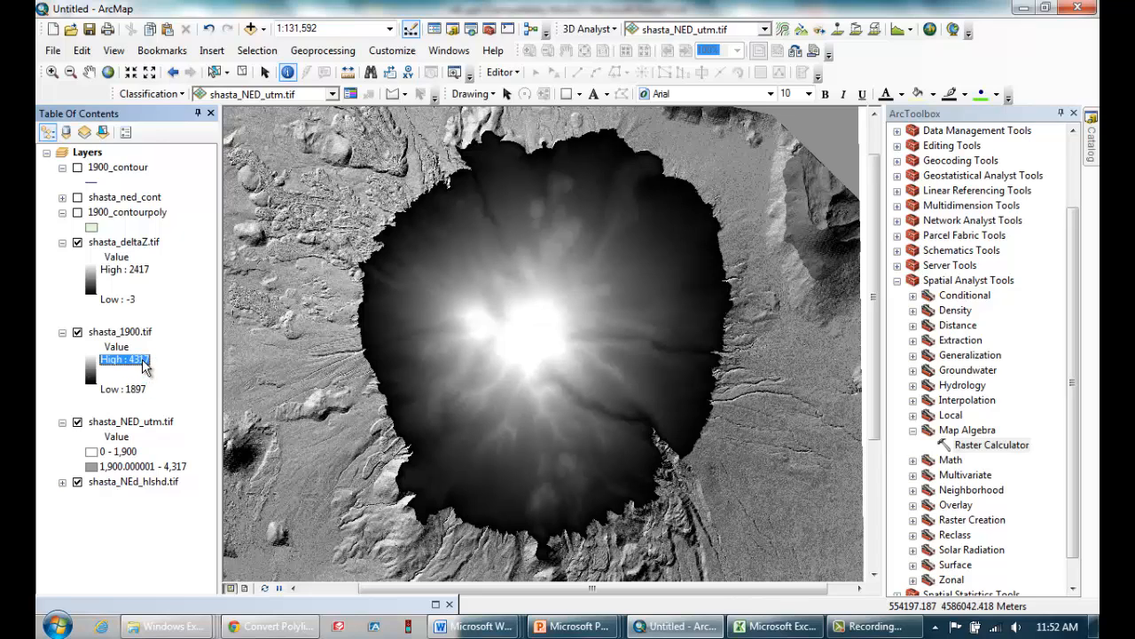
- Check the low and high values of the shasta_deltaZ.tif layer
click(128, 301)
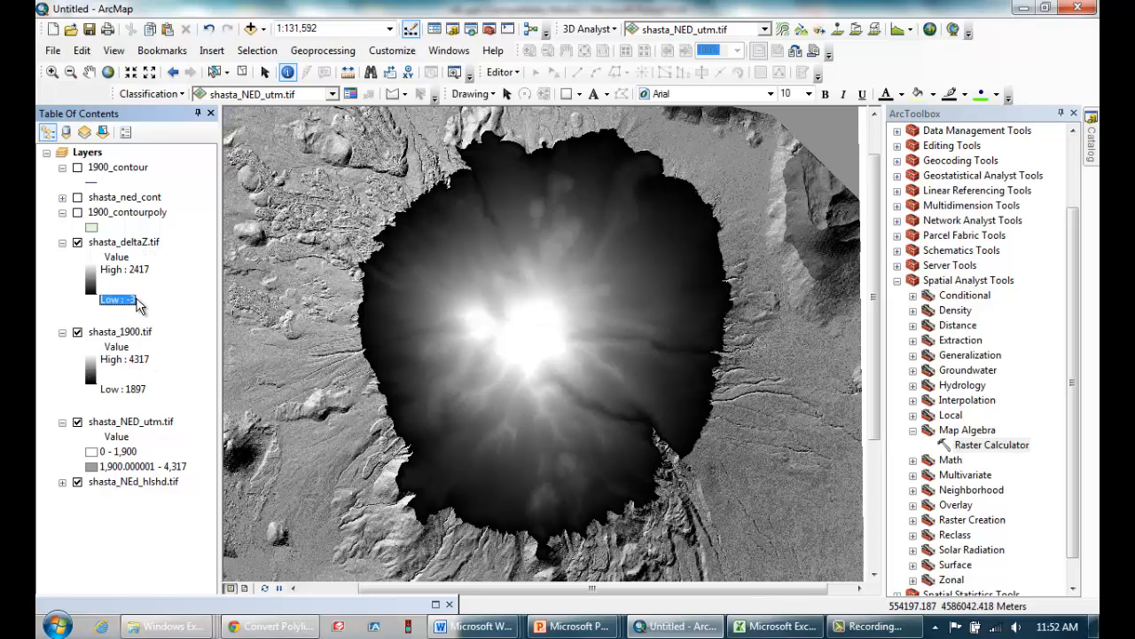
click(134, 273)
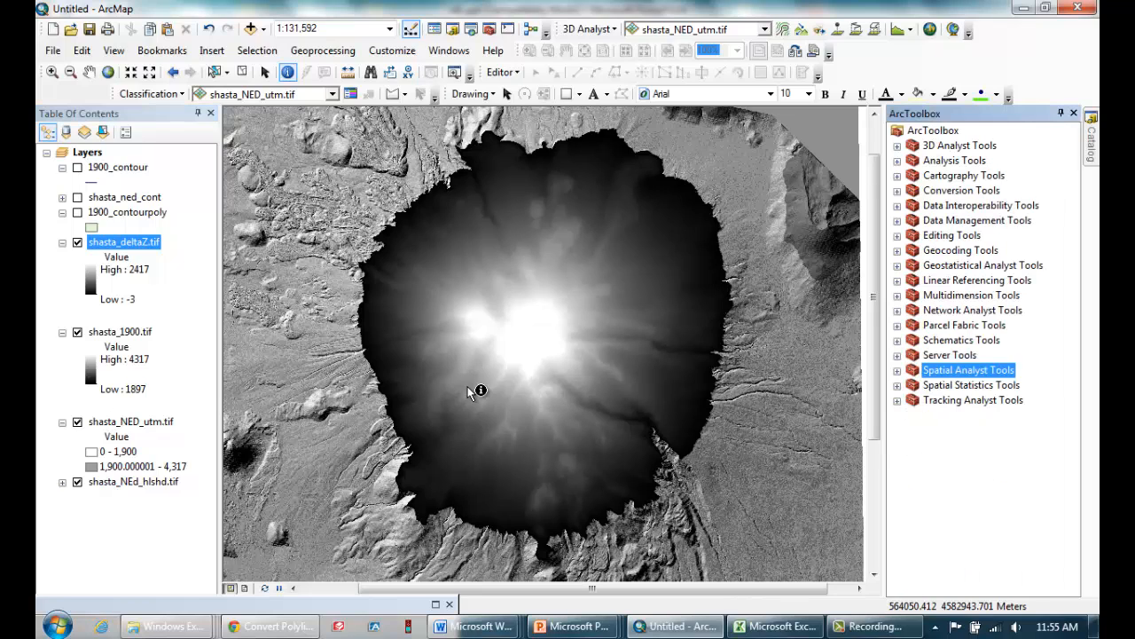
- Open the Zonal Statistics as Table tool from the Zonal toolset of Spatial Analyst
click(903, 371)
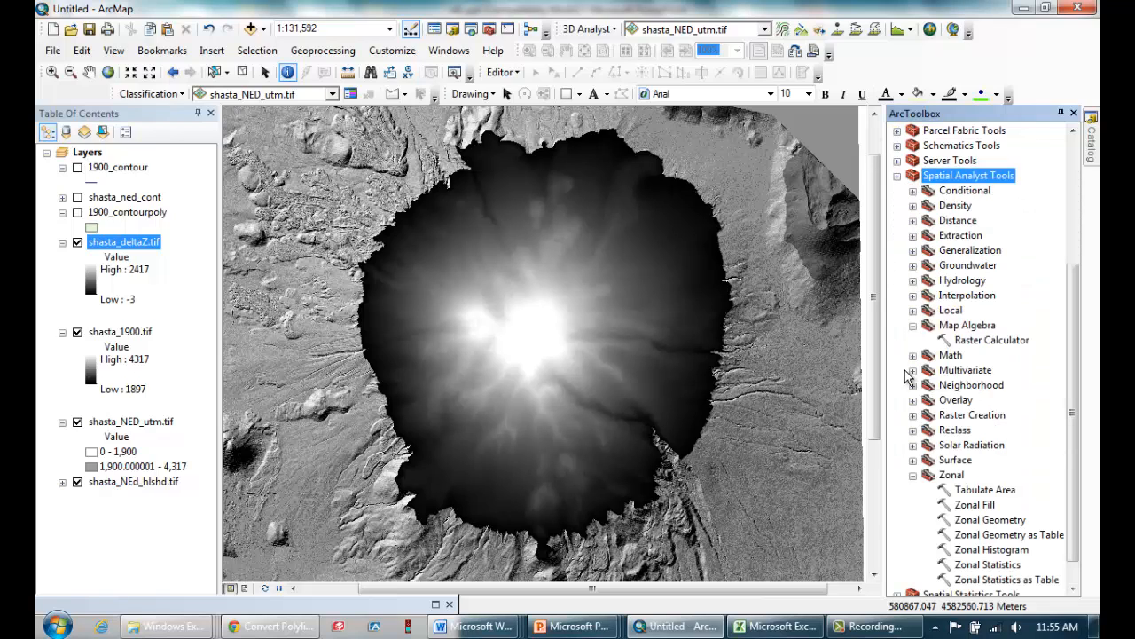
click(914, 476)
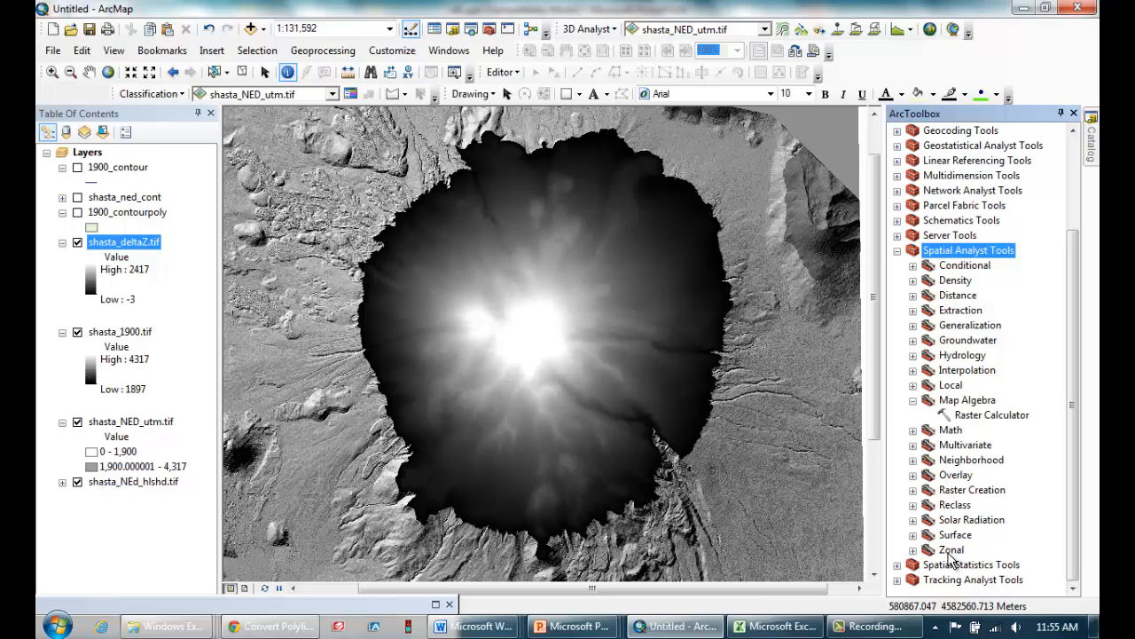
click(914, 549)
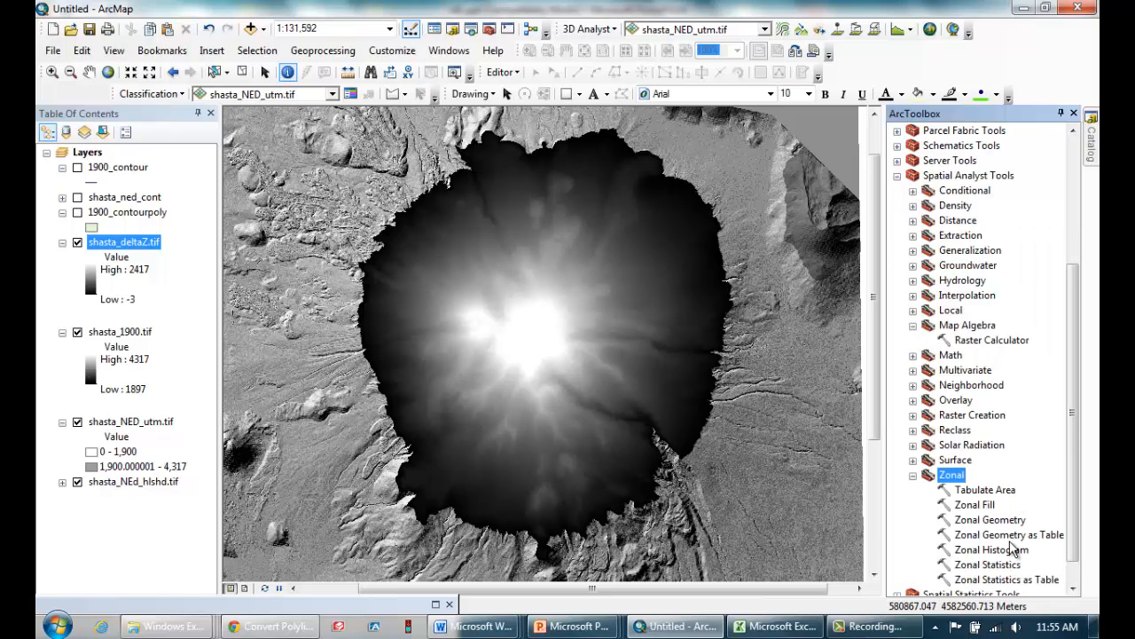
click(998, 580)
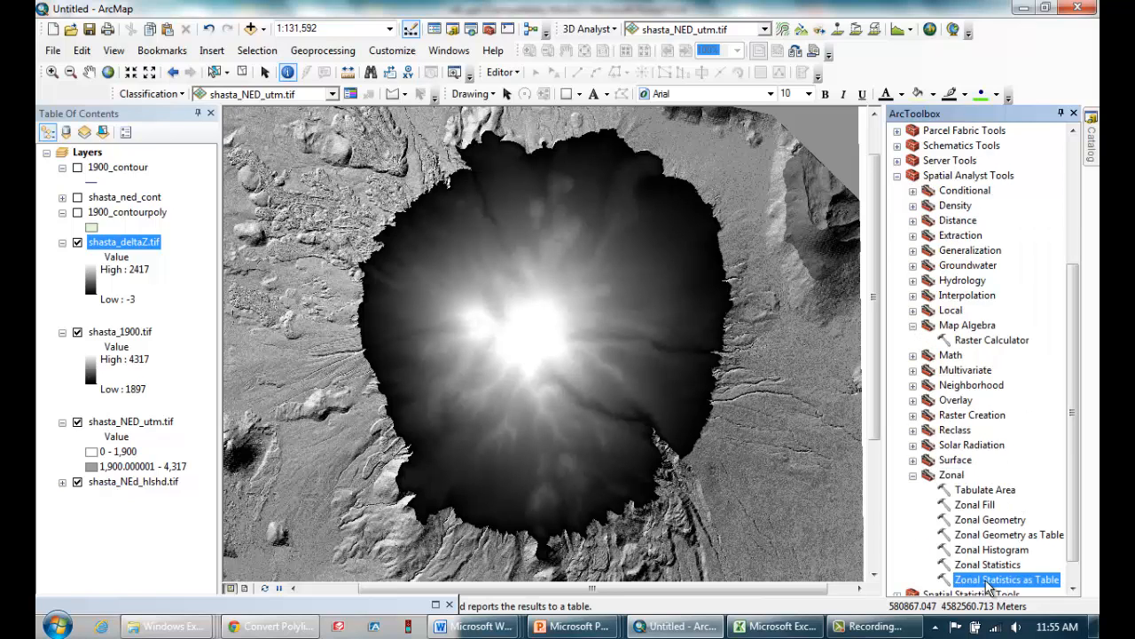
double_click(986, 581)
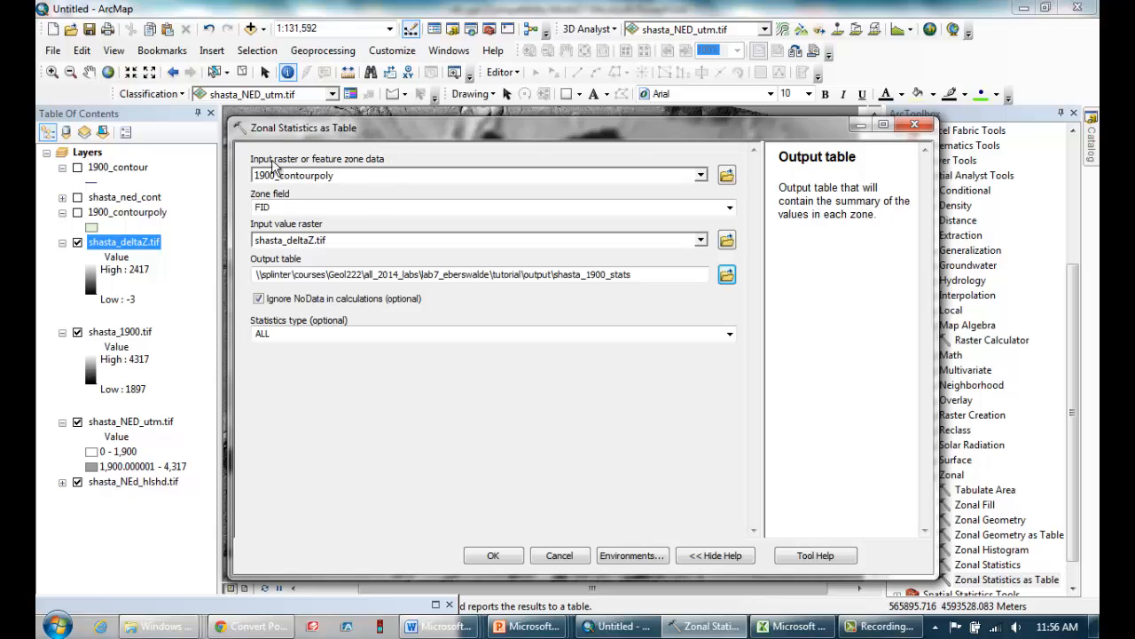
- Run zonal statistics on shasta_deltaZ.tif with 1900_contourpoly zones, zone field FID and all statistics, saving the table as shasta_1900_stats in the tutorial\output folder
drag(370, 176, 221, 175)
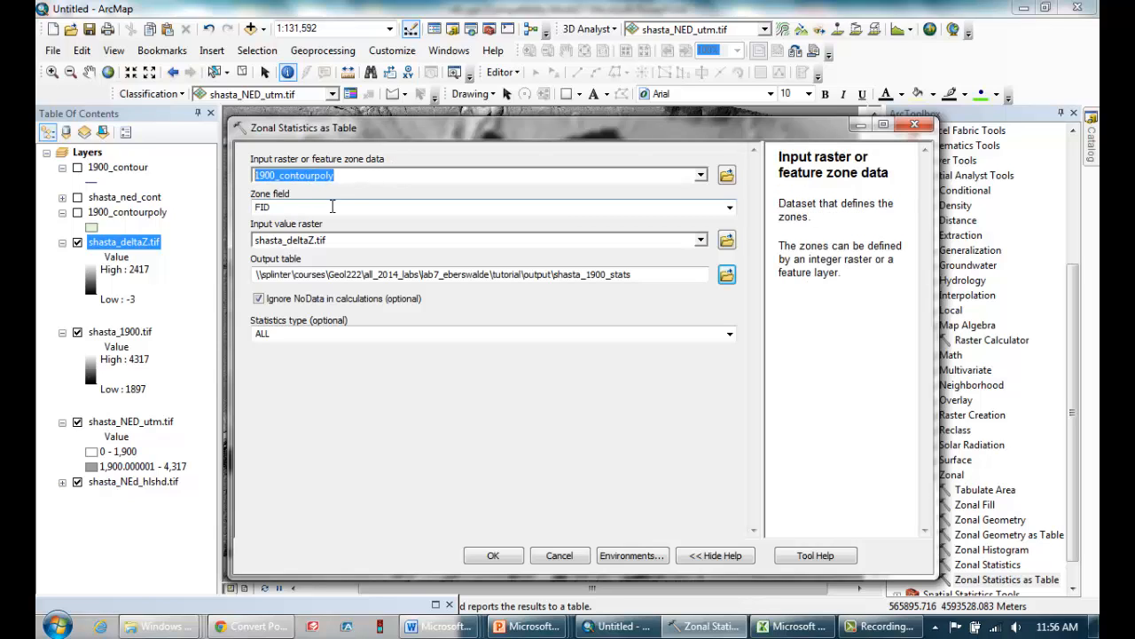
click(344, 176)
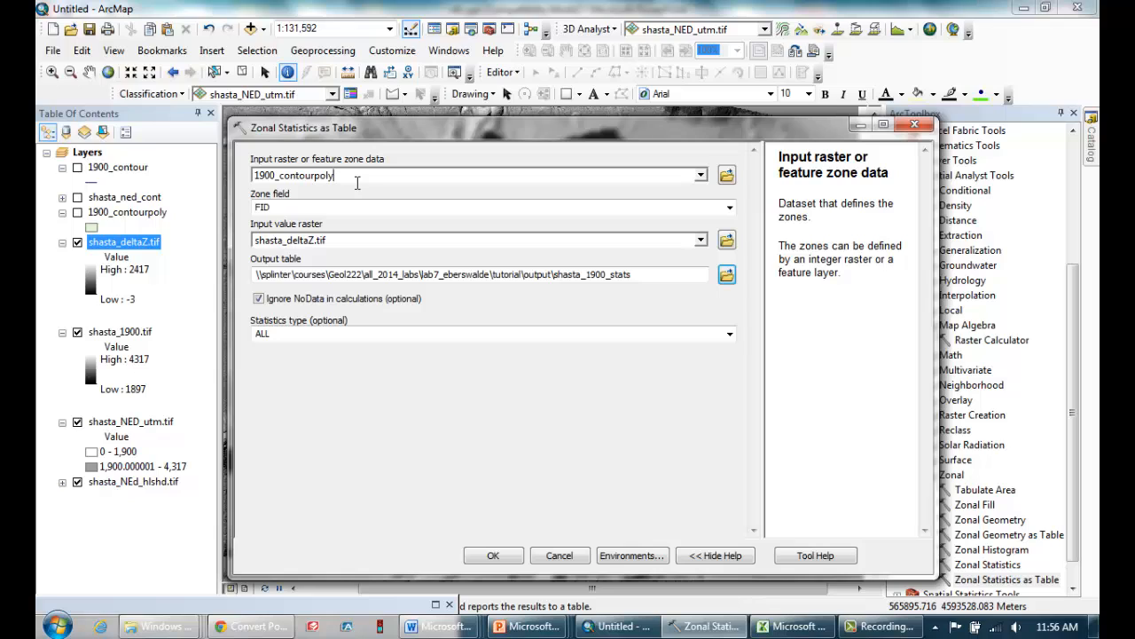
key(Tab)
key(Tab)
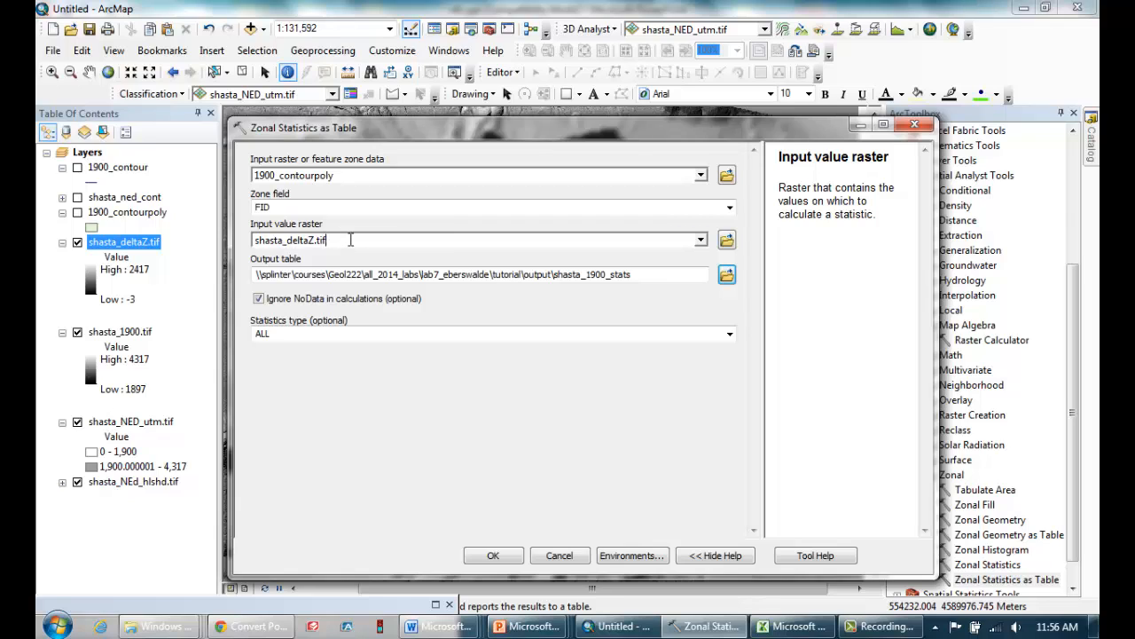
drag(351, 237, 251, 239)
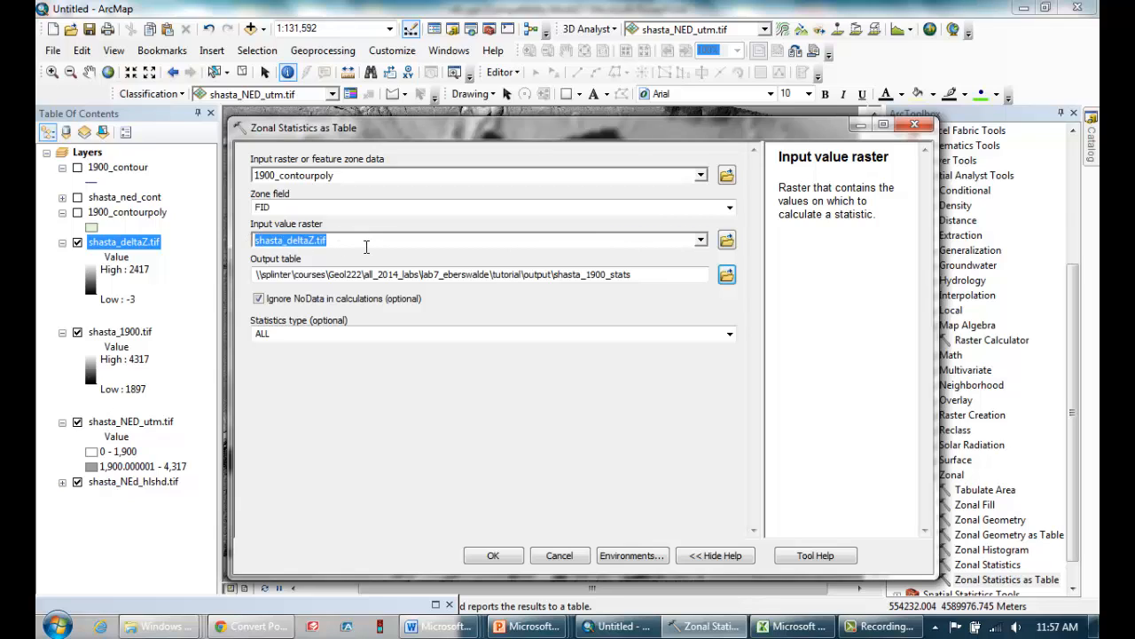
click(361, 245)
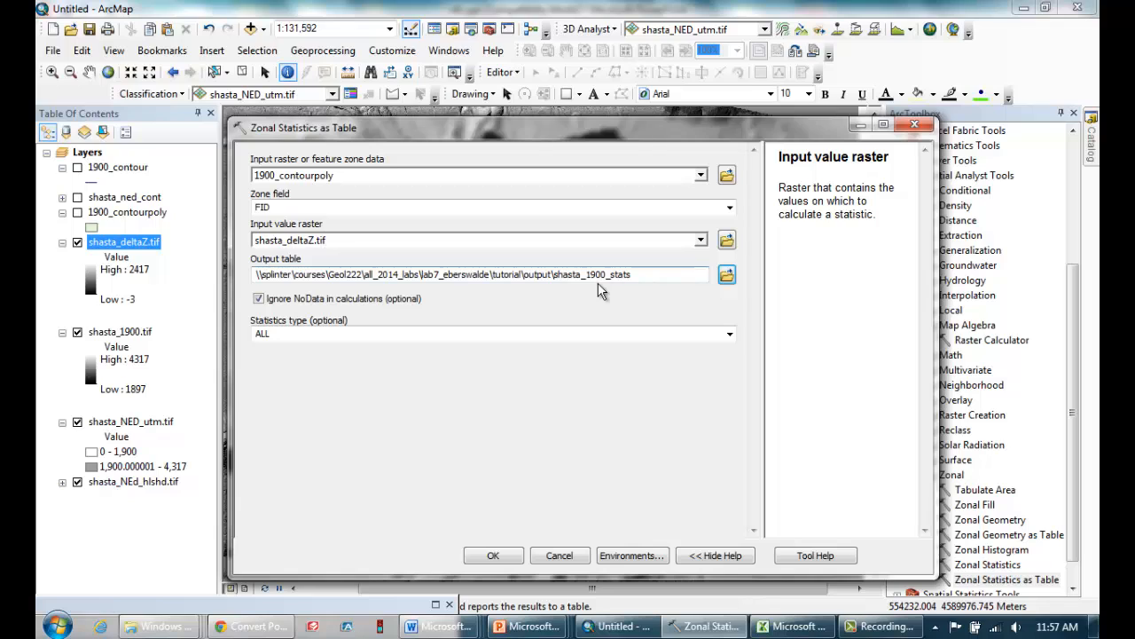
click(656, 275)
drag(656, 275, 554, 275)
click(644, 274)
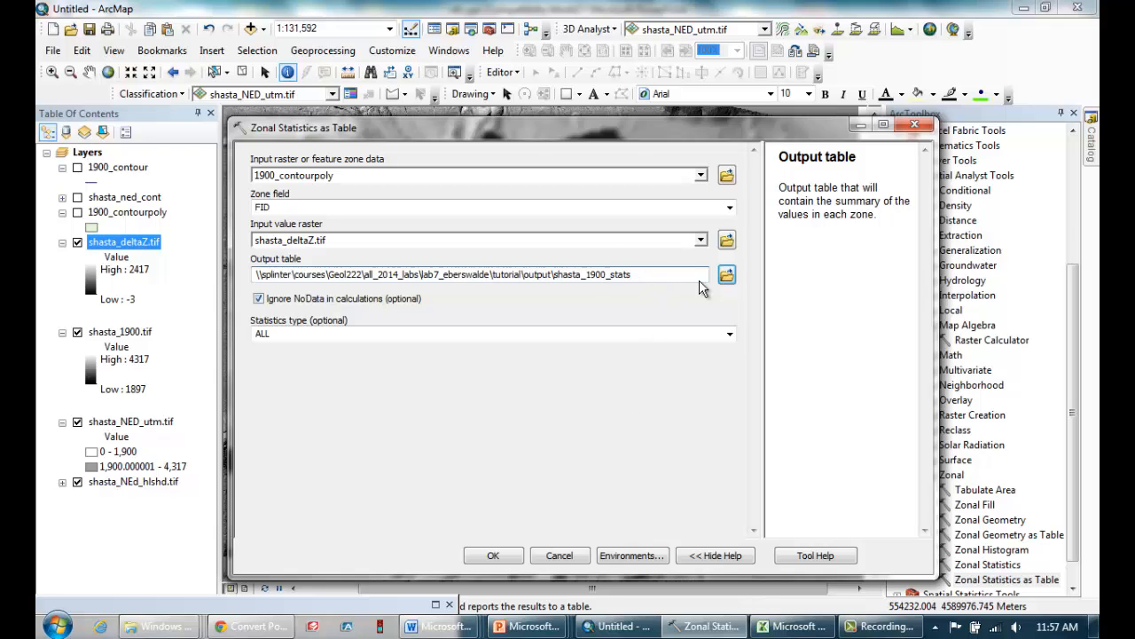
click(495, 556)
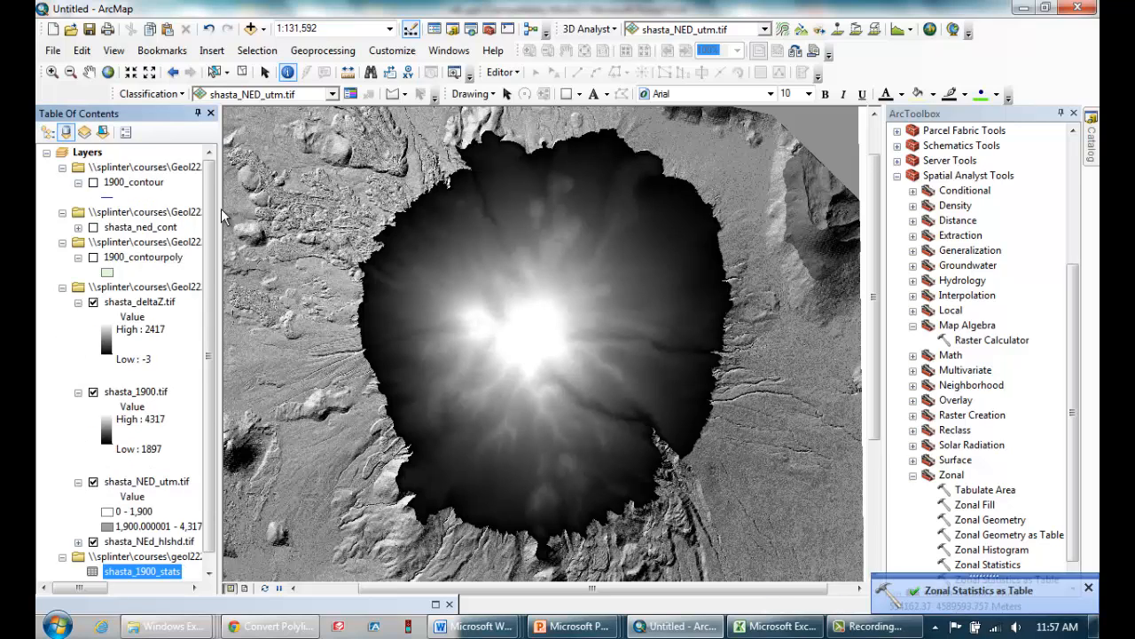
- List the layers by source, open the shasta_1900_stats table and select the row with FID 8
click(49, 135)
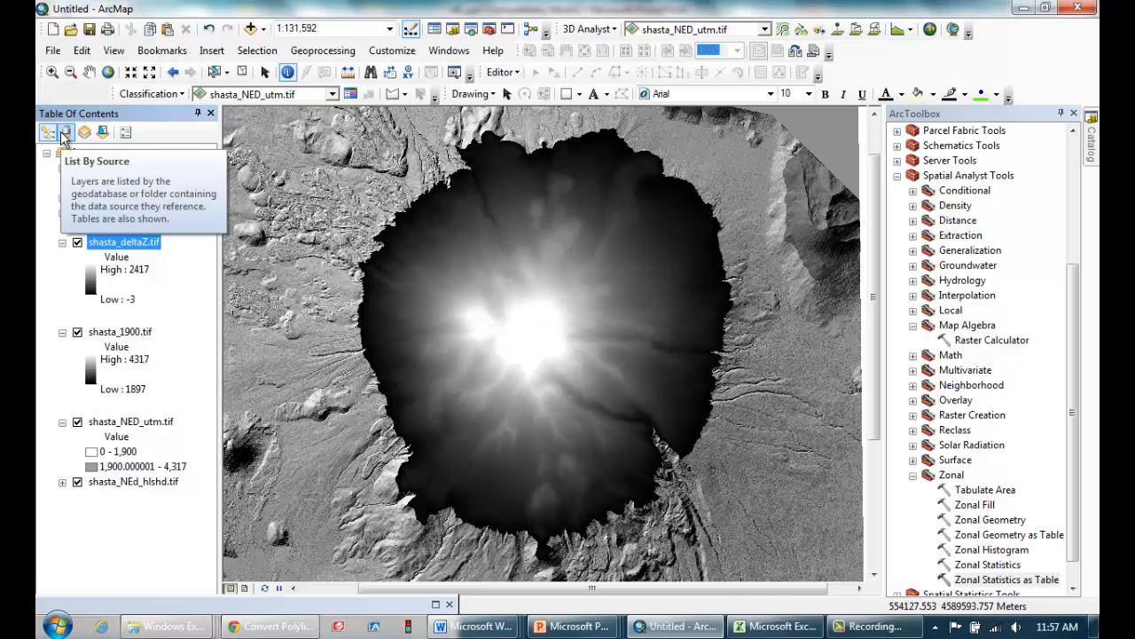
click(64, 133)
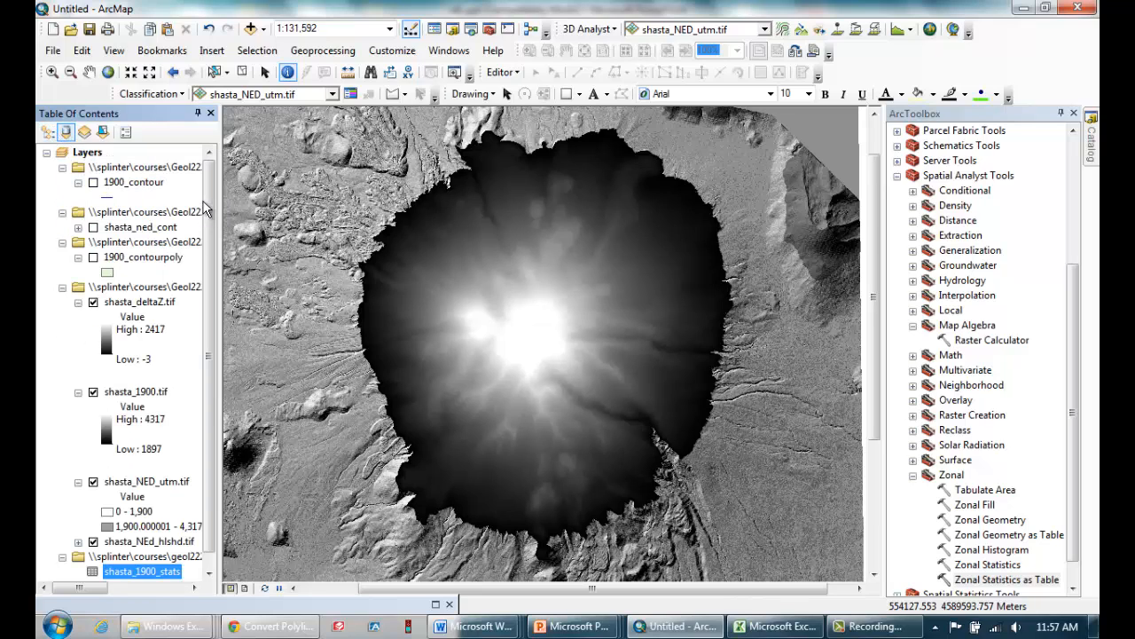
drag(205, 203, 217, 294)
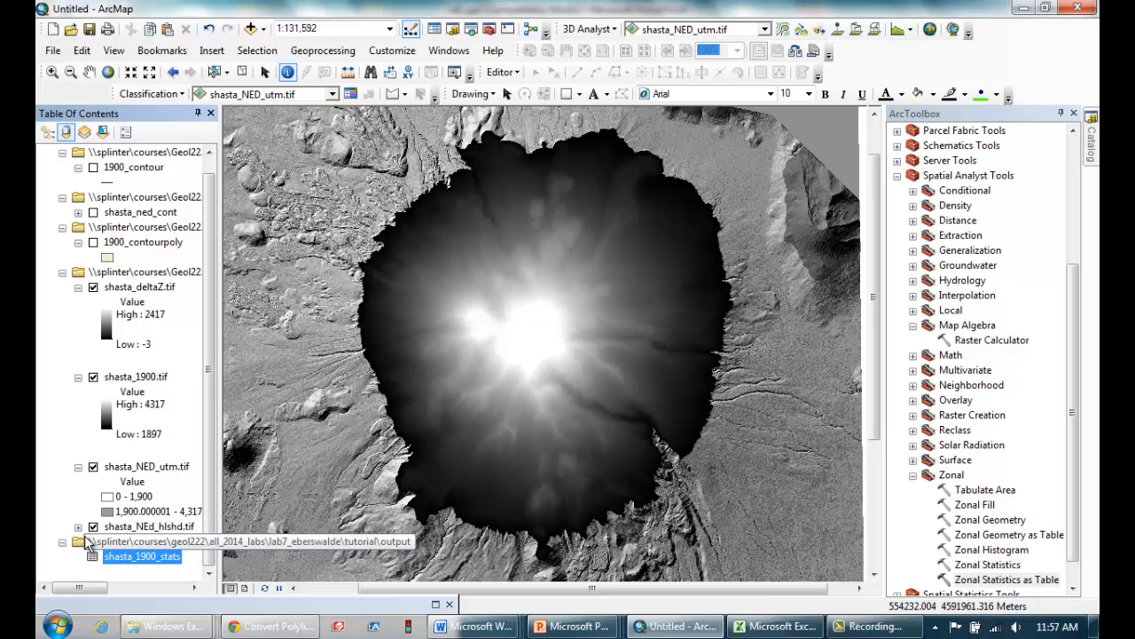
right_click(121, 565)
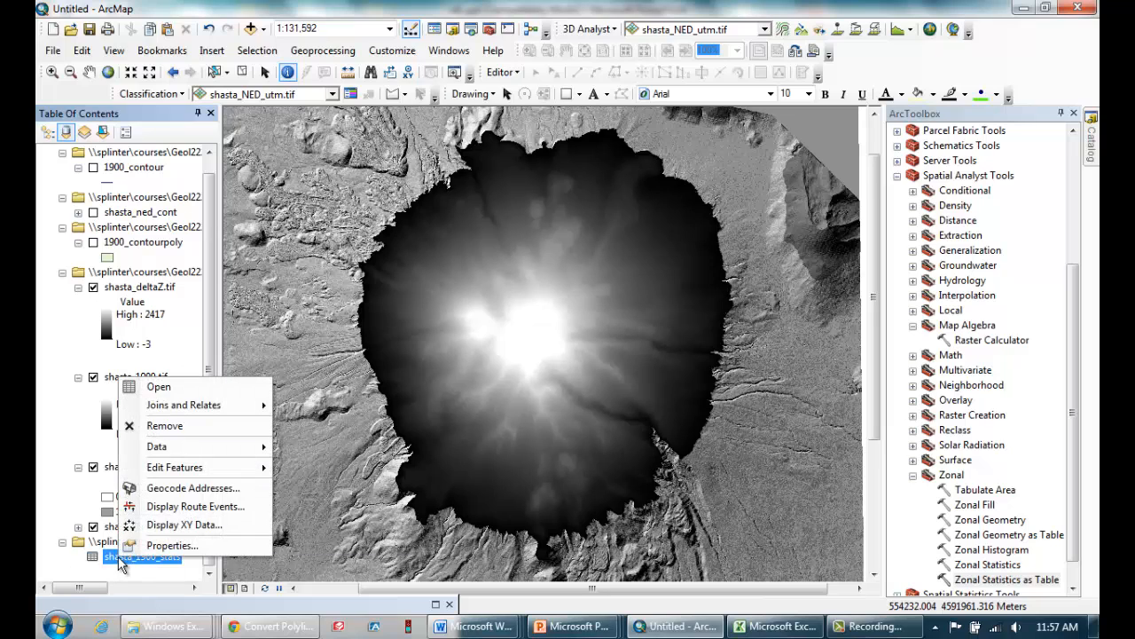
click(153, 388)
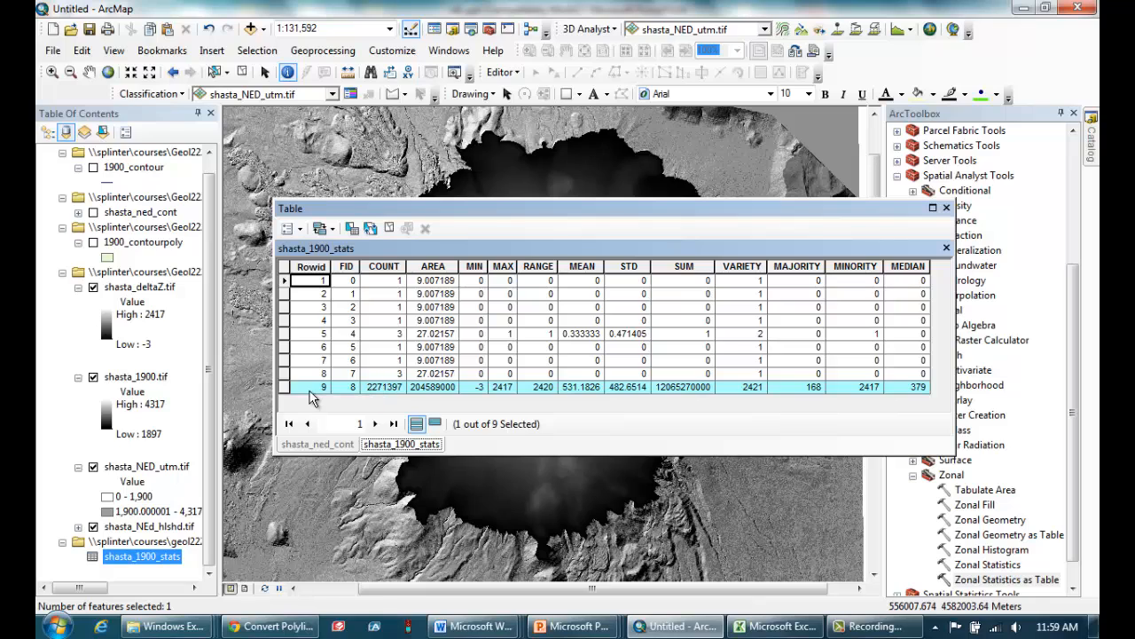
click(281, 390)
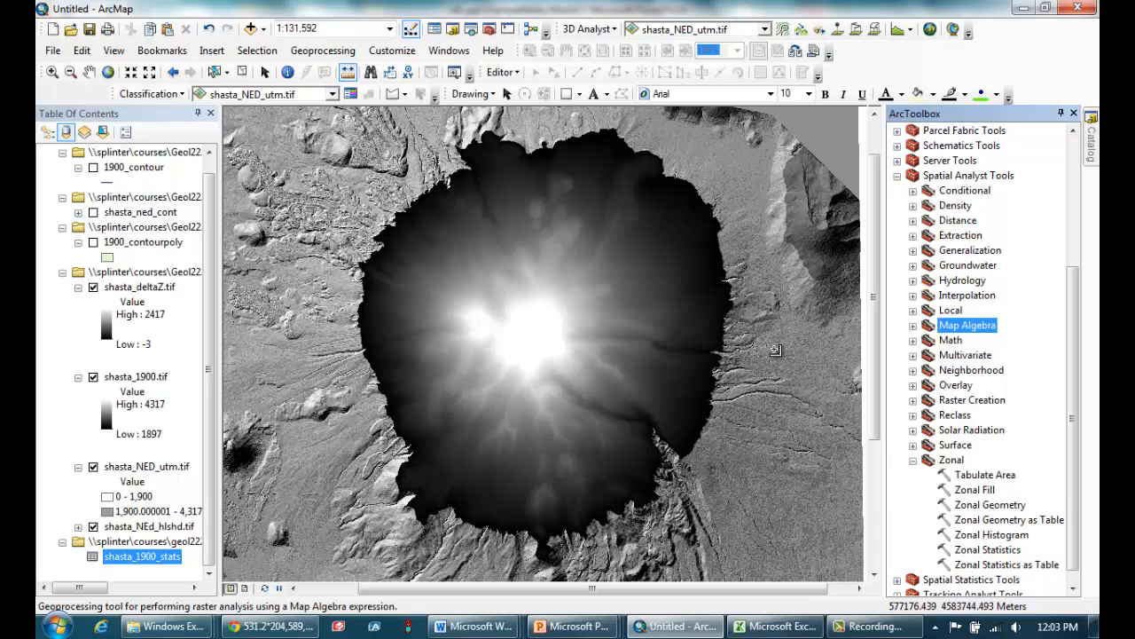
- Check the raster cell size in the source properties of the shasta_deltaZ.tif layer
right_click(140, 289)
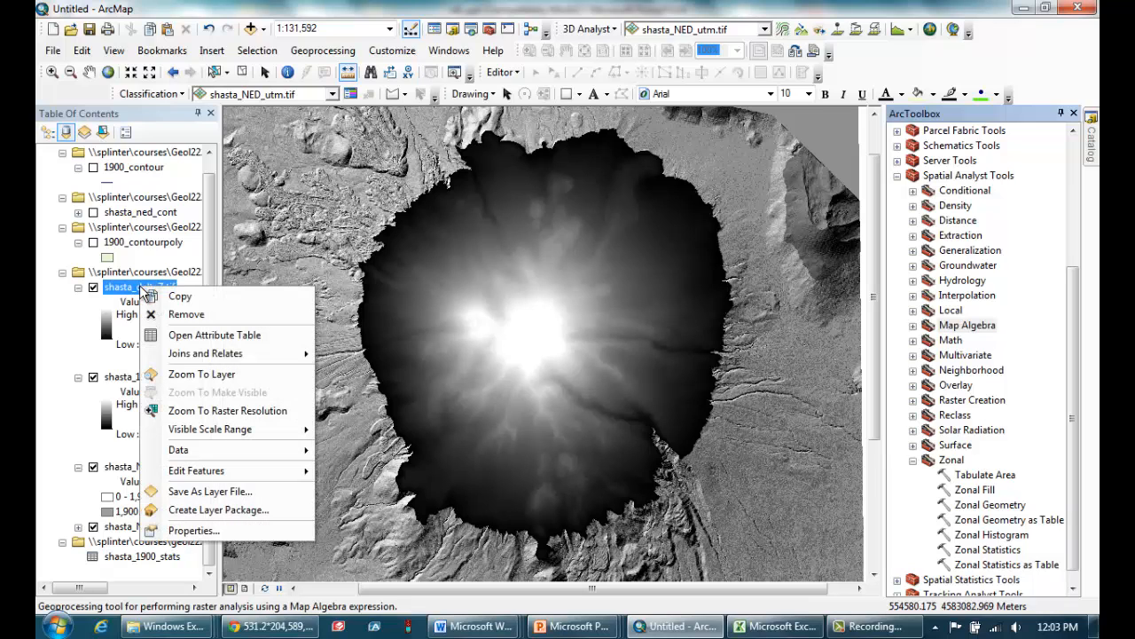
click(222, 533)
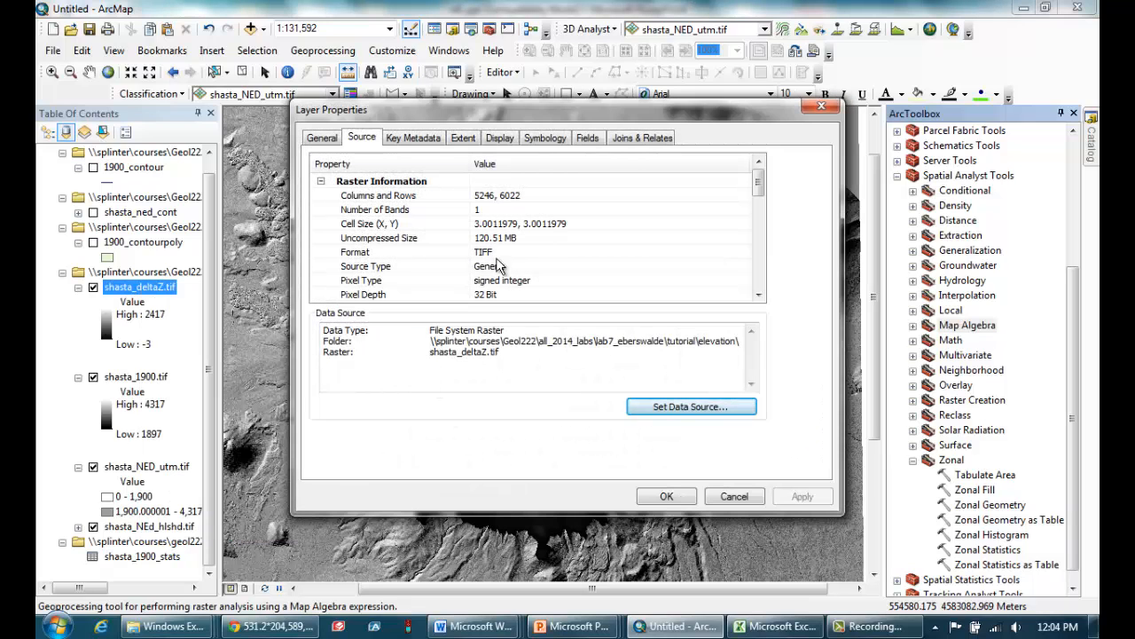
click(576, 227)
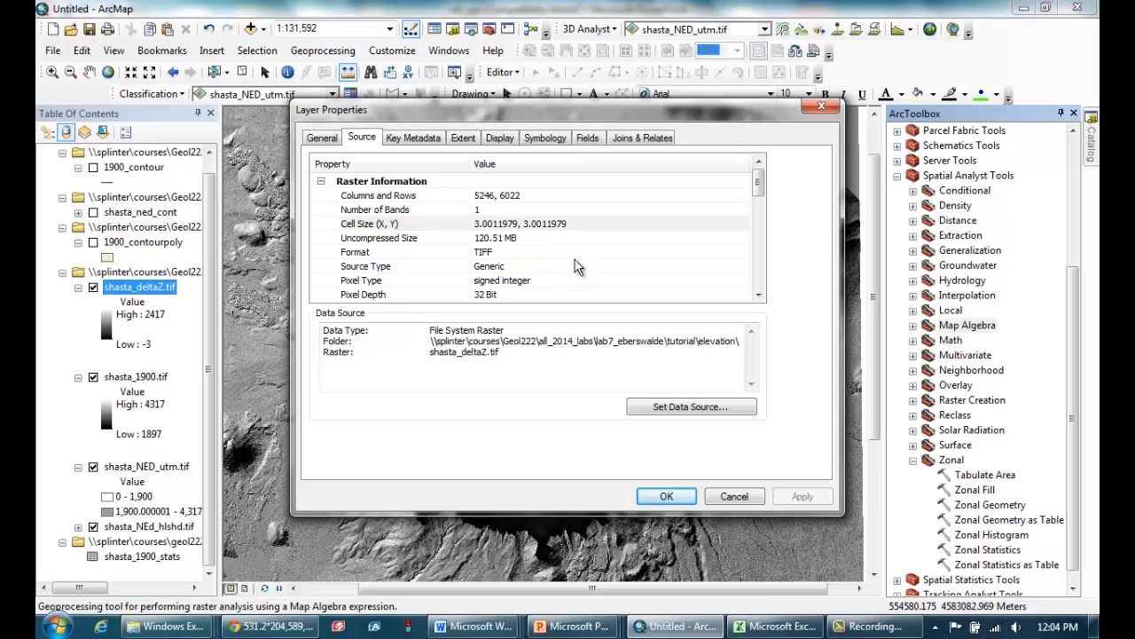
click(667, 497)
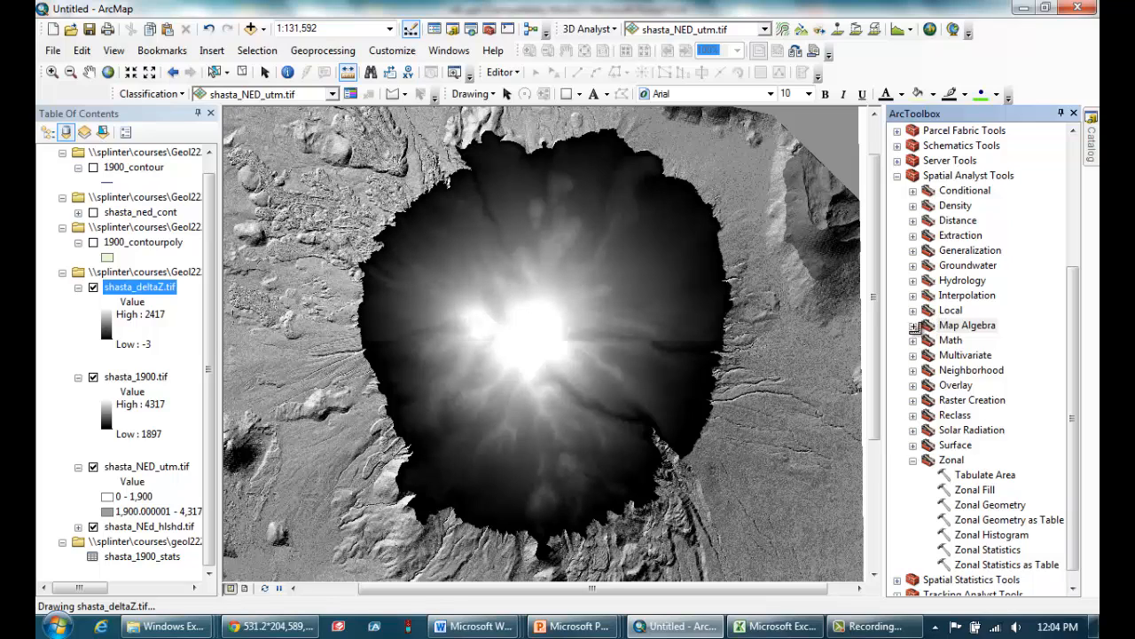
- Run the Raster Calculator with "shasta_deltaZ.tif" * (3.001*3.001), saving the output as shasta_1900_volume.tif in the tutorial\elevation folder
click(914, 325)
click(950, 340)
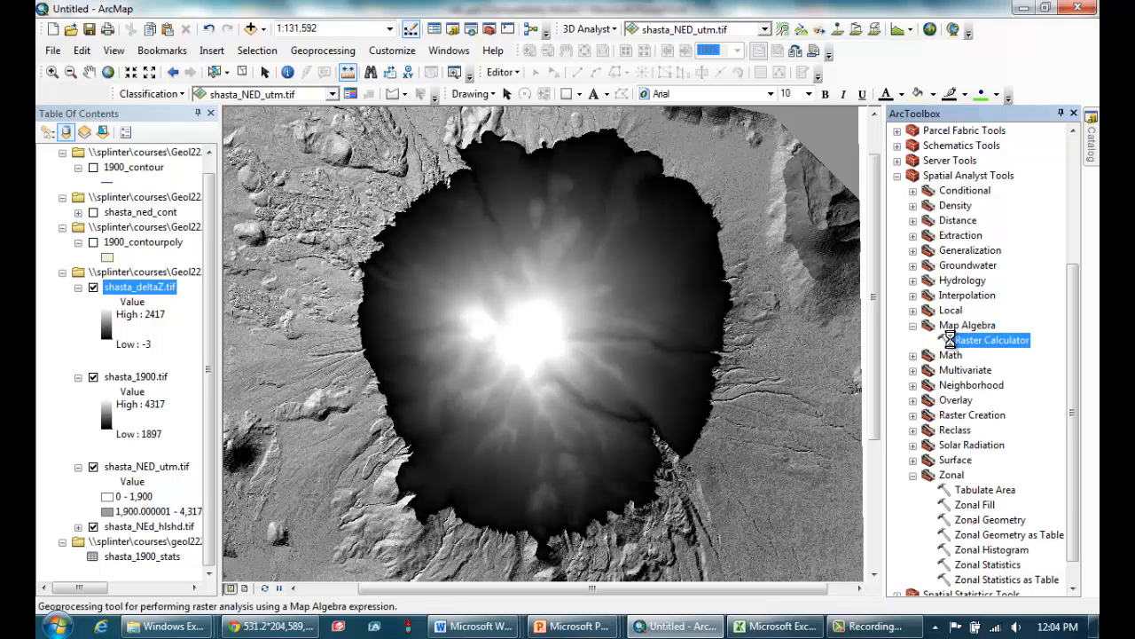
double_click(950, 340)
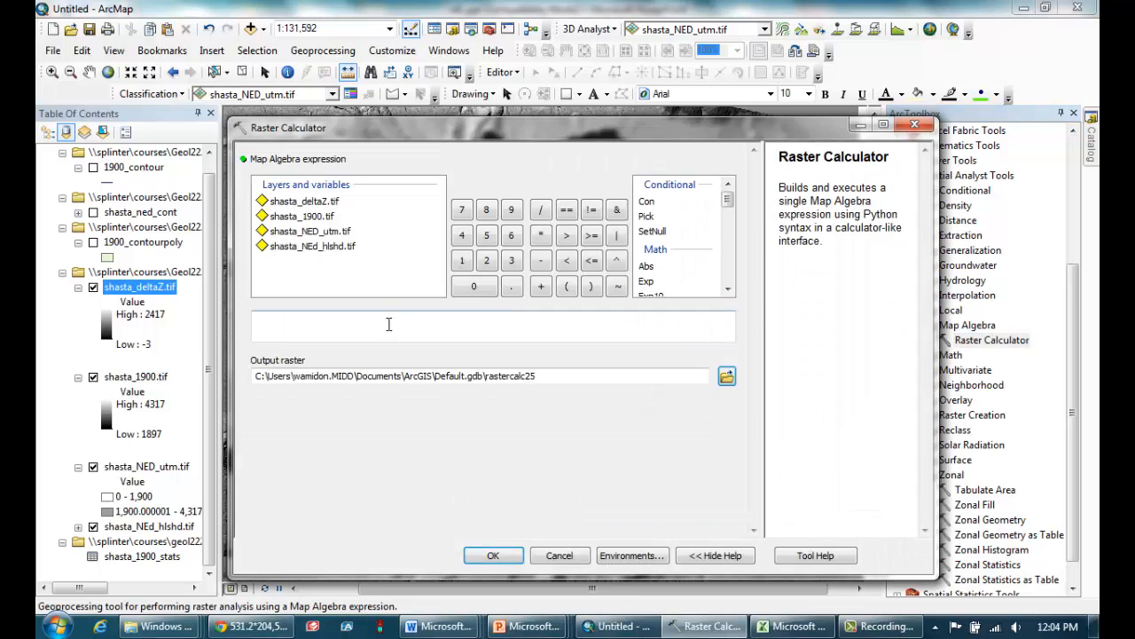
click(389, 323)
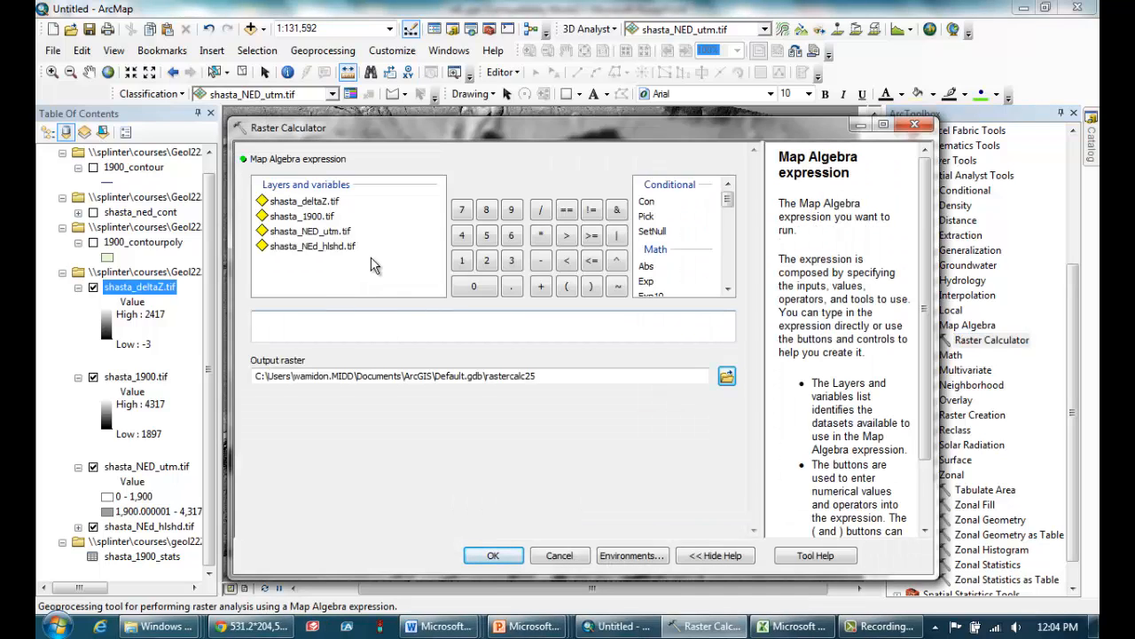
double_click(313, 206)
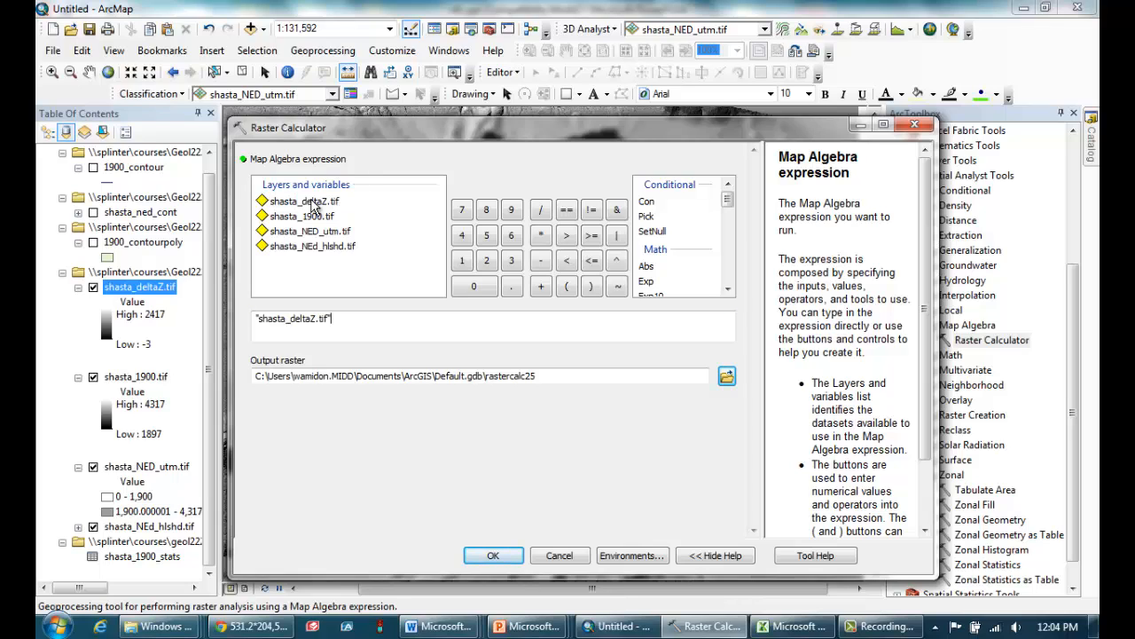
click(543, 236)
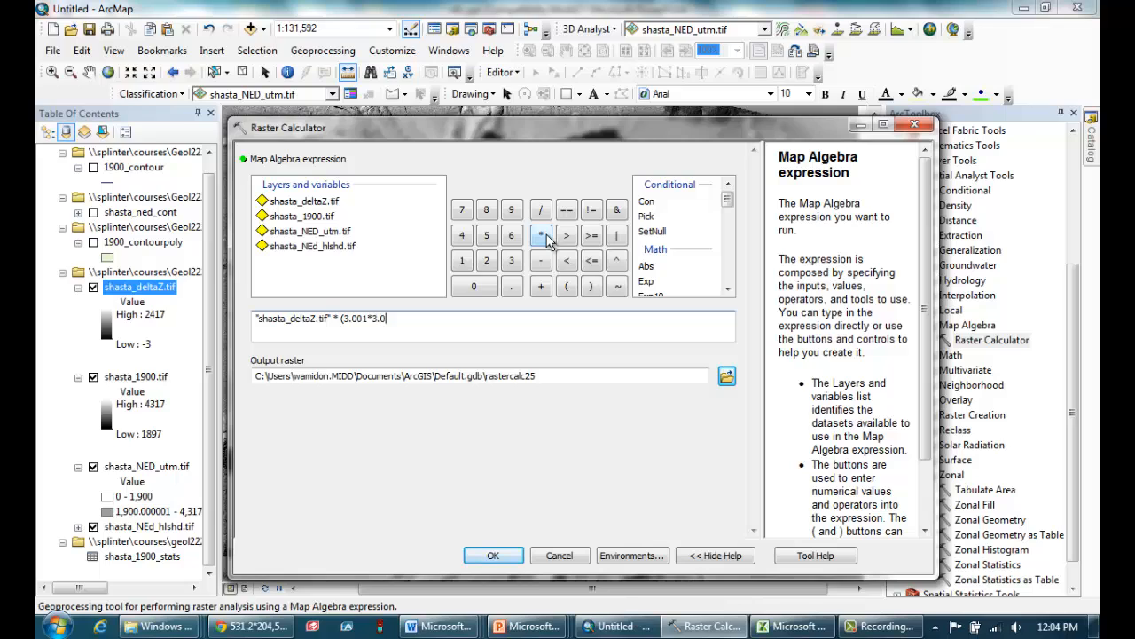
text((3.001*3.011)0)
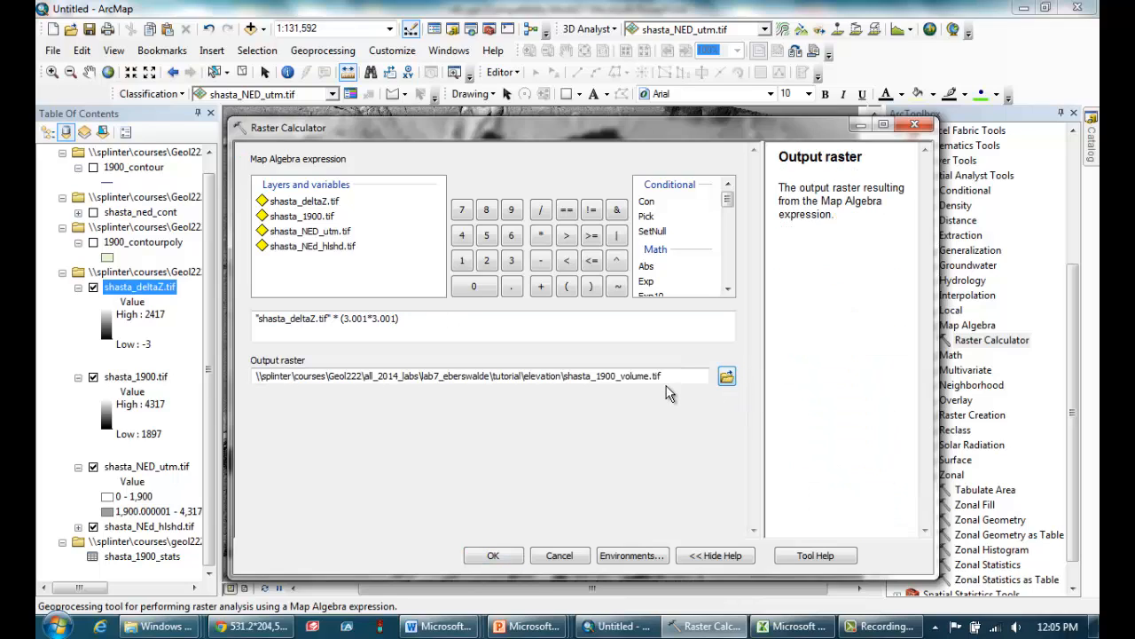
drag(681, 376, 566, 375)
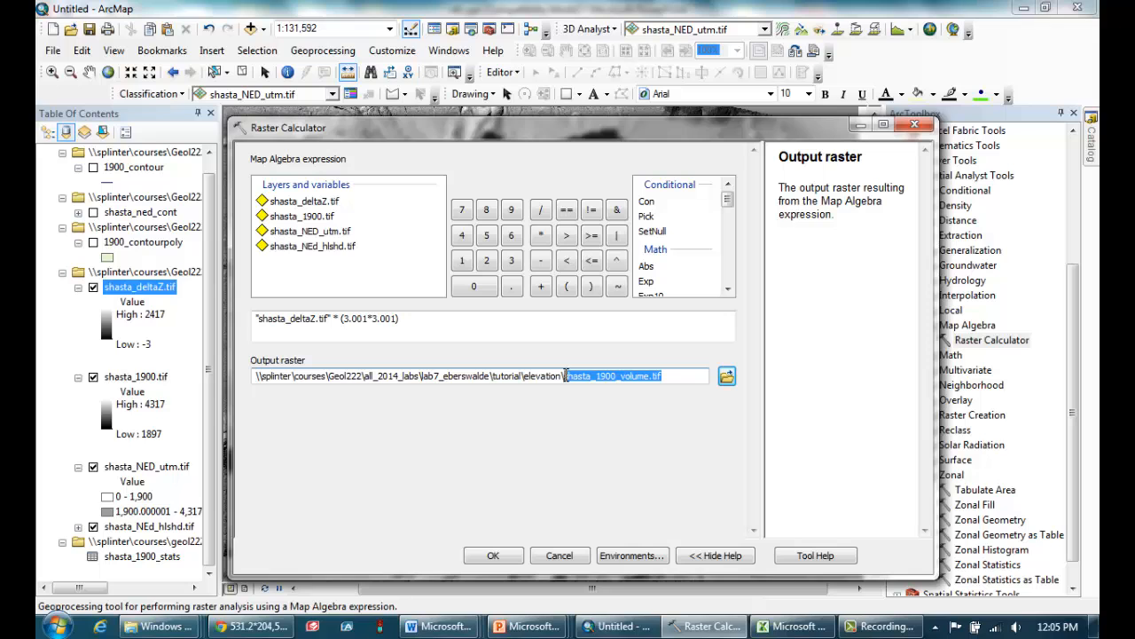
click(493, 556)
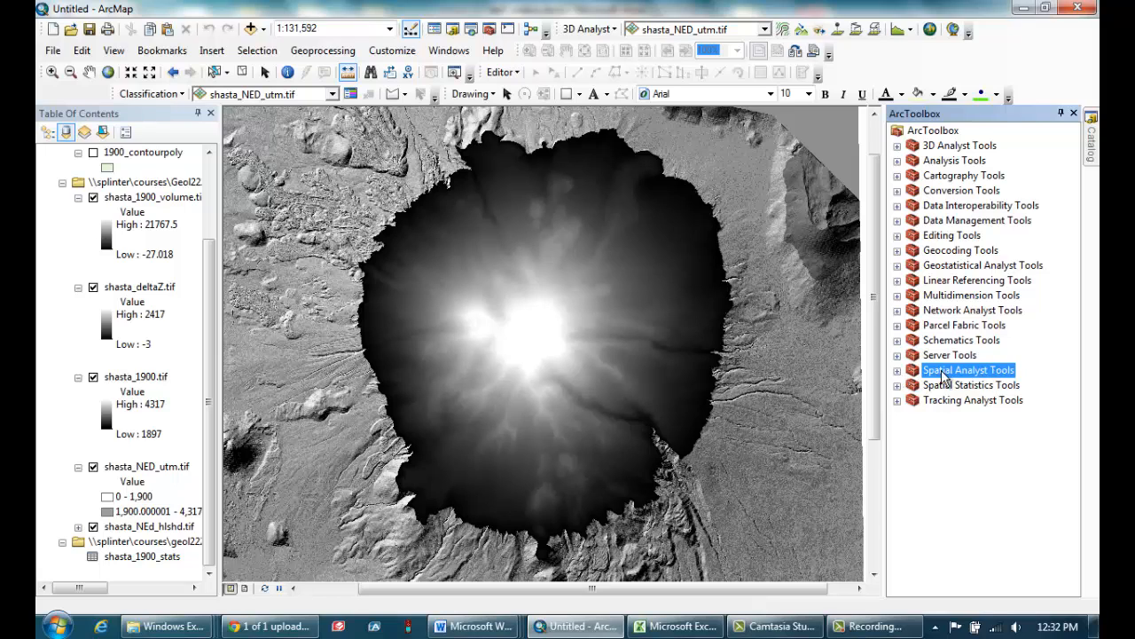
- Open the Zonal Statistics as Table tool for summarising the shasta_1900_volume.tif raster
click(898, 372)
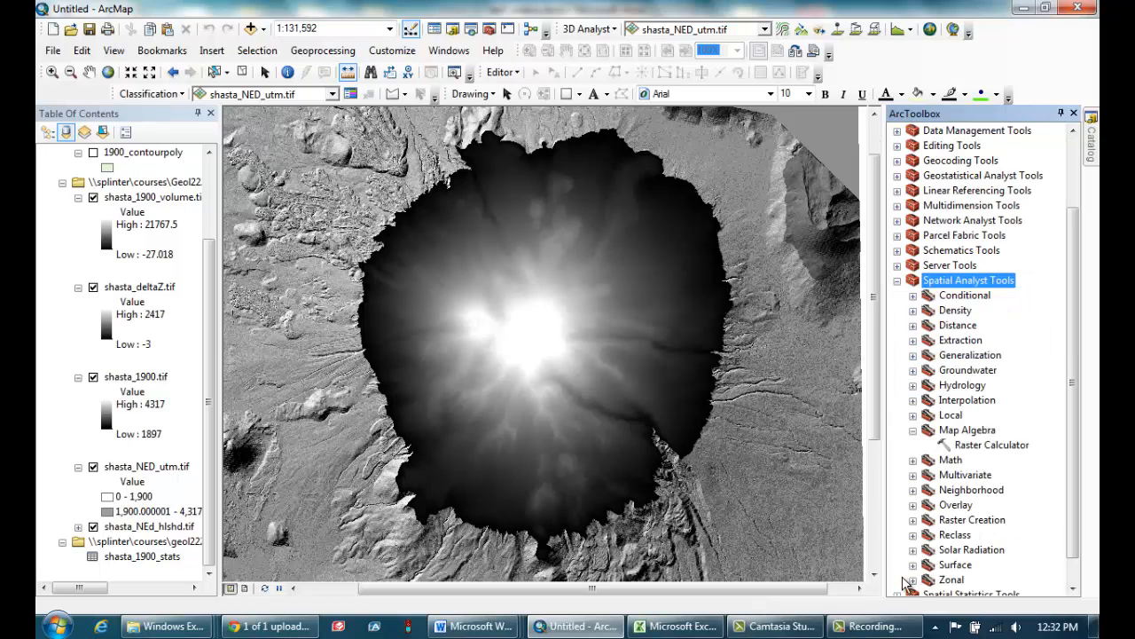
scroll(918, 592, down, 2)
click(1001, 580)
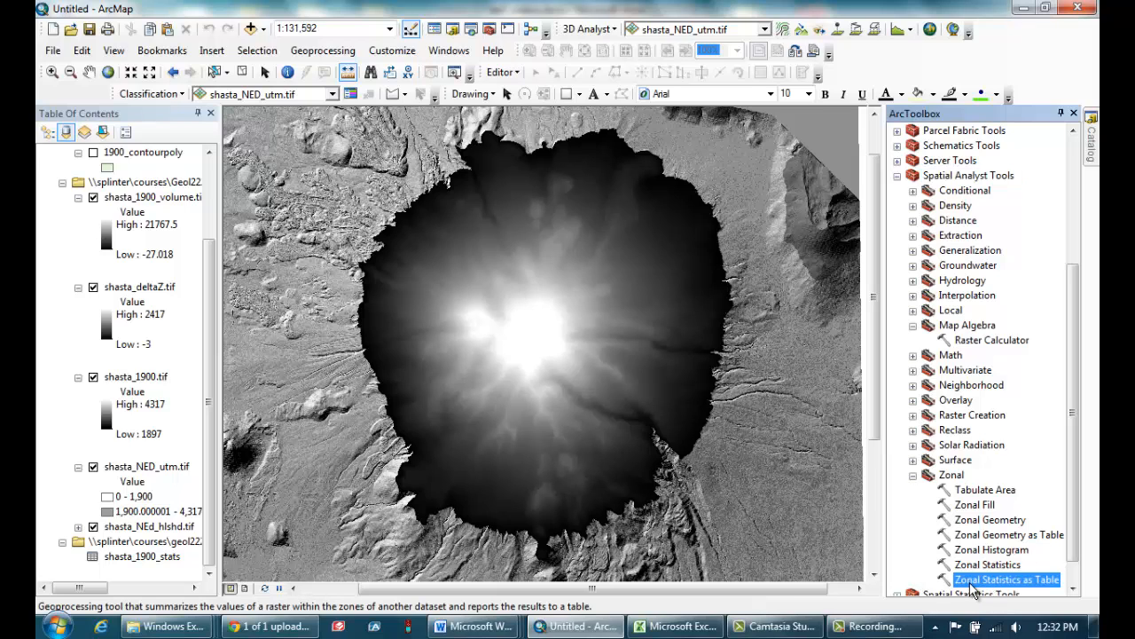
double_click(976, 583)
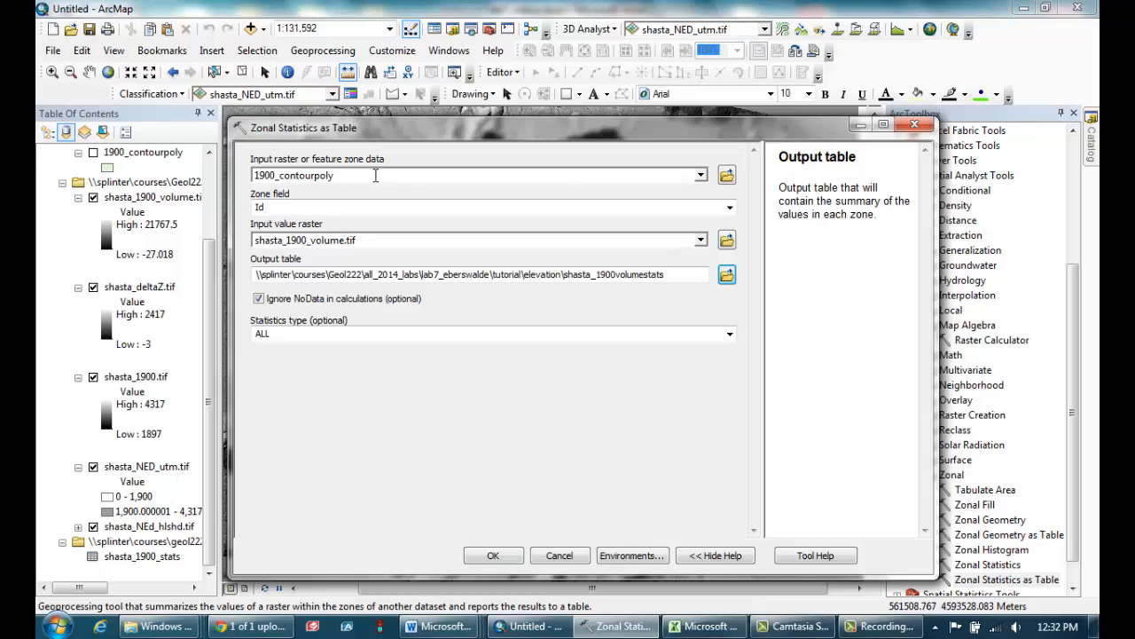
- Run Zonal Statistics as Table with 1900_contourpoly as the zones and shasta_1900_volume.tif as the value raster, outputting the table shasta_1900volumestats
click(375, 175)
double_click(352, 176)
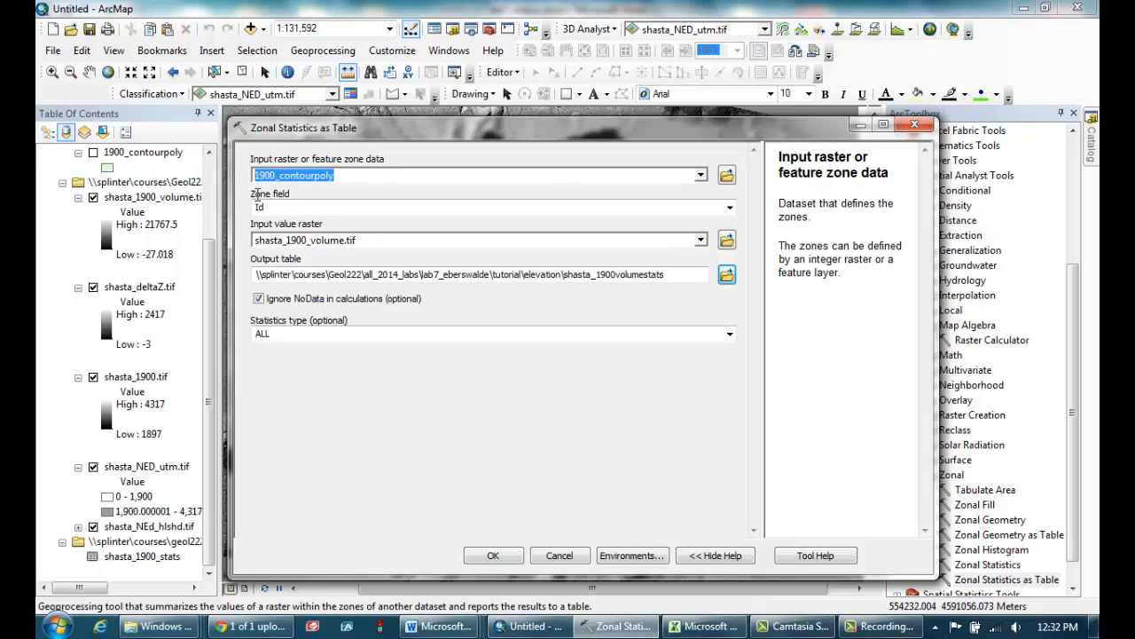
click(399, 240)
double_click(355, 243)
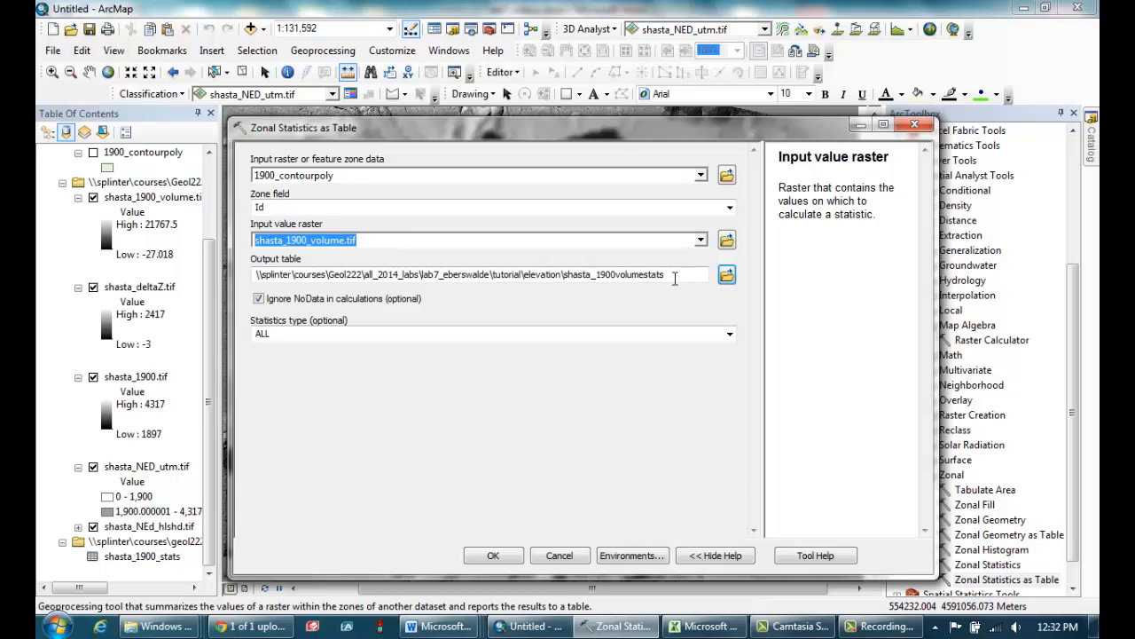
drag(672, 275, 569, 286)
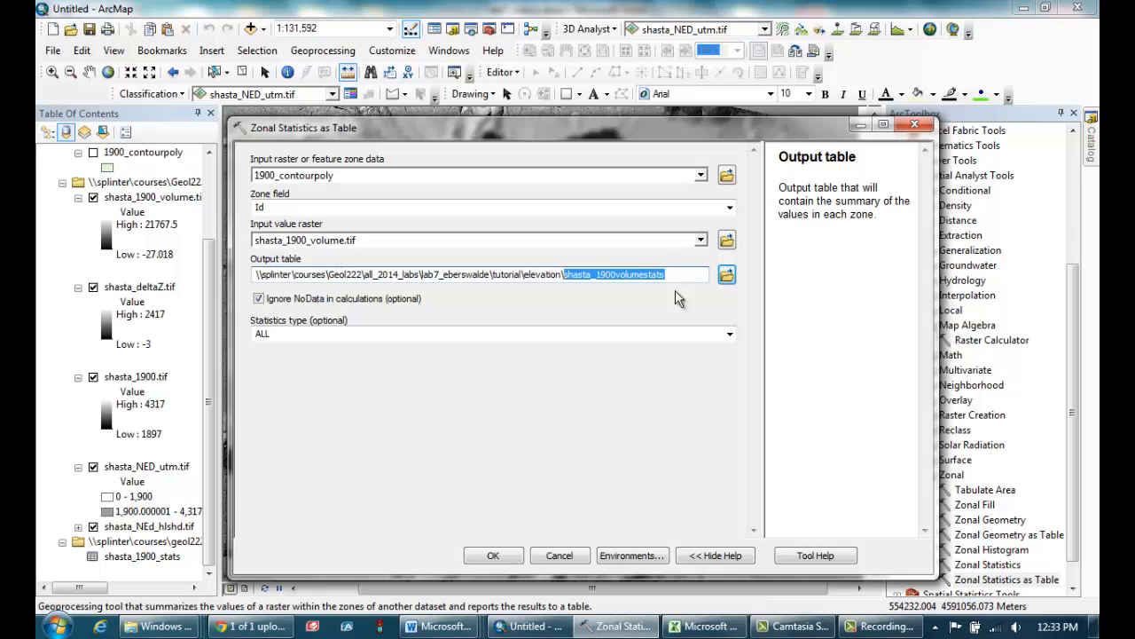
click(505, 559)
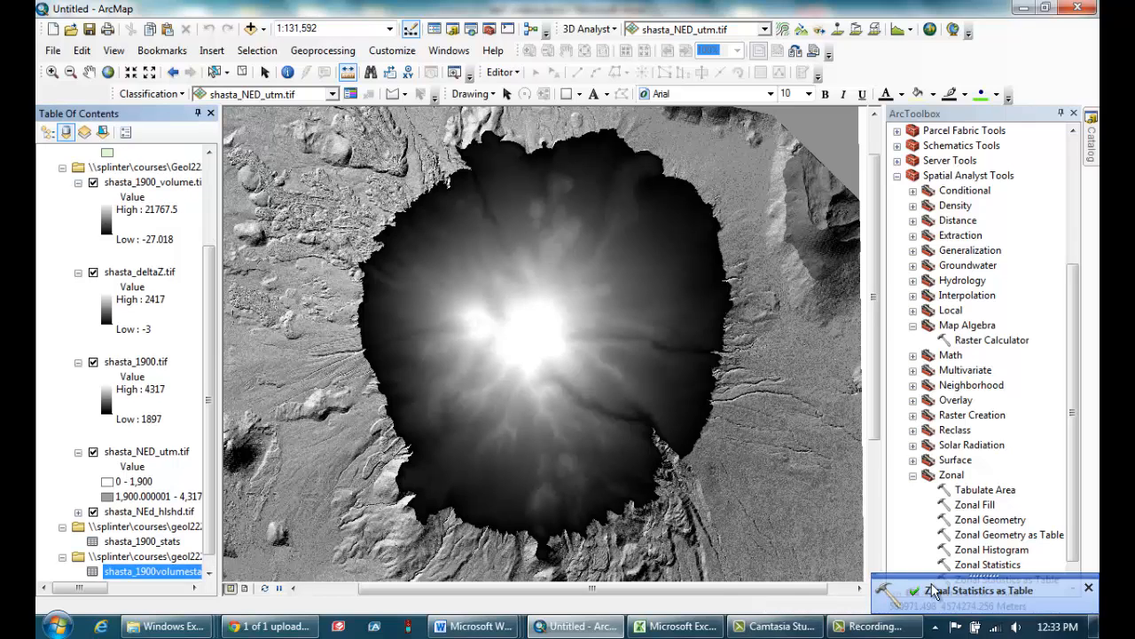
- Open the shasta_1900volumestats table to examine its SUM value, and switch to the slide listing the steps required to compute volume
right_click(171, 576)
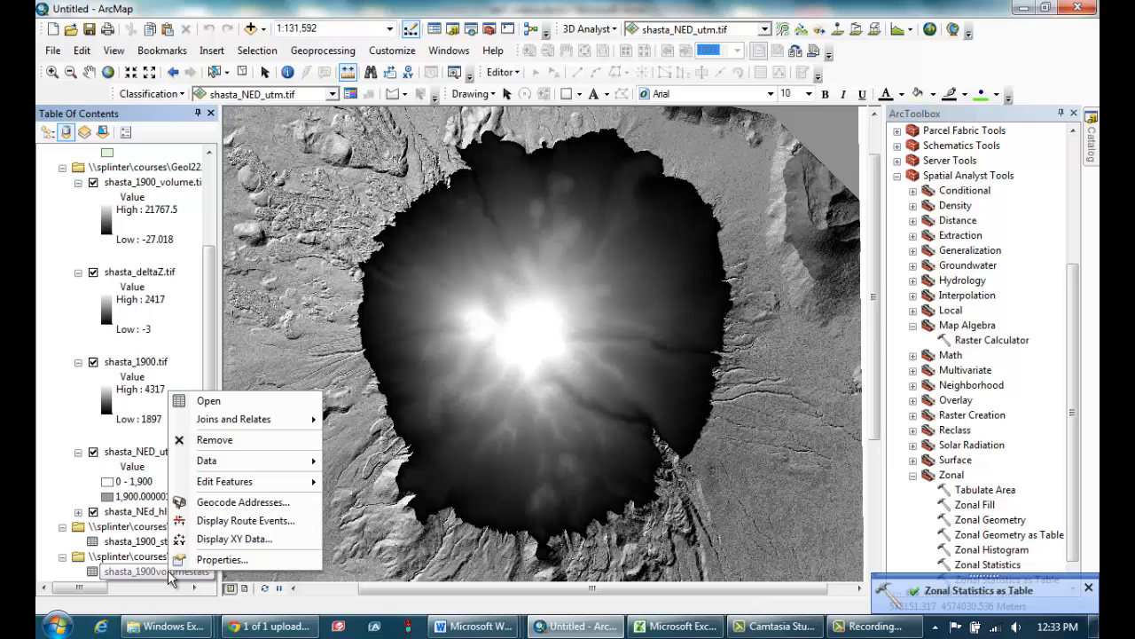
click(209, 402)
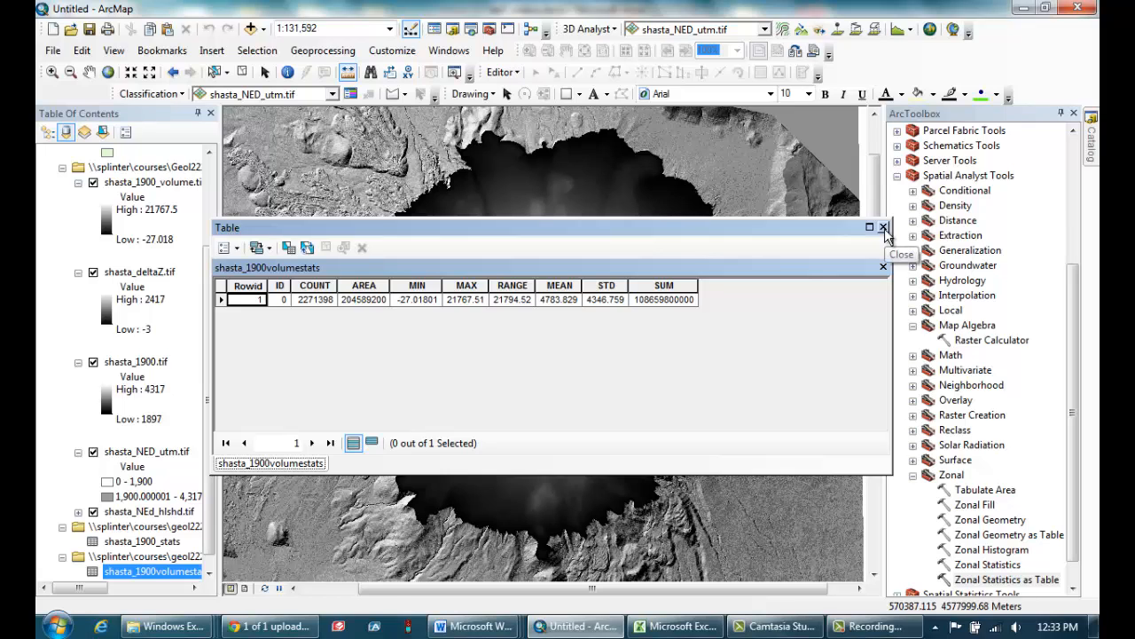
key(alt+Tab)
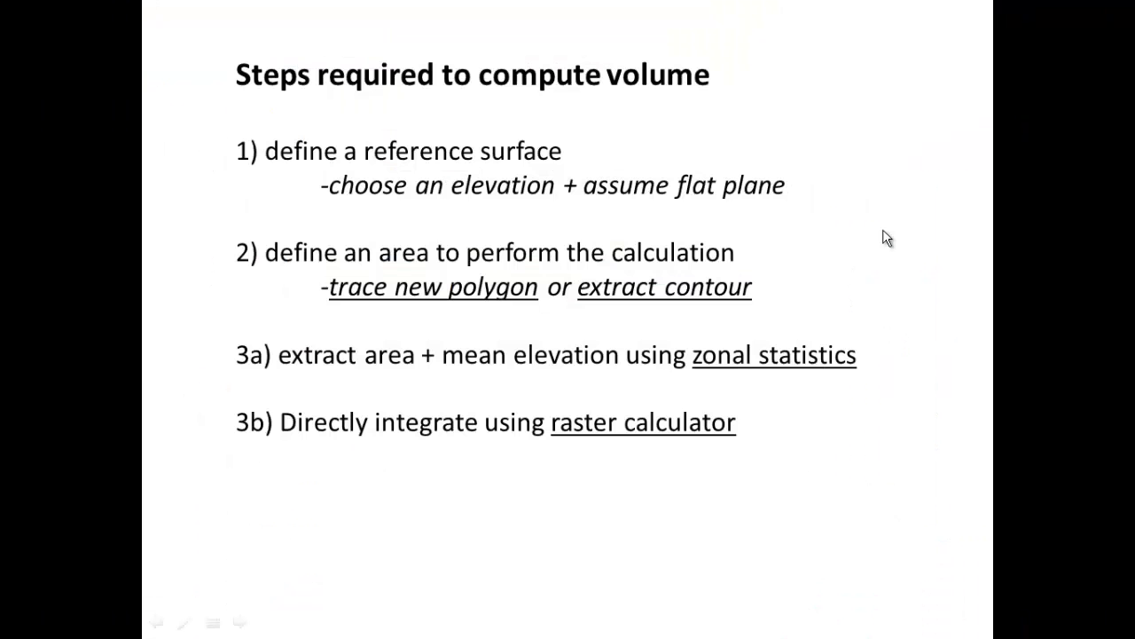